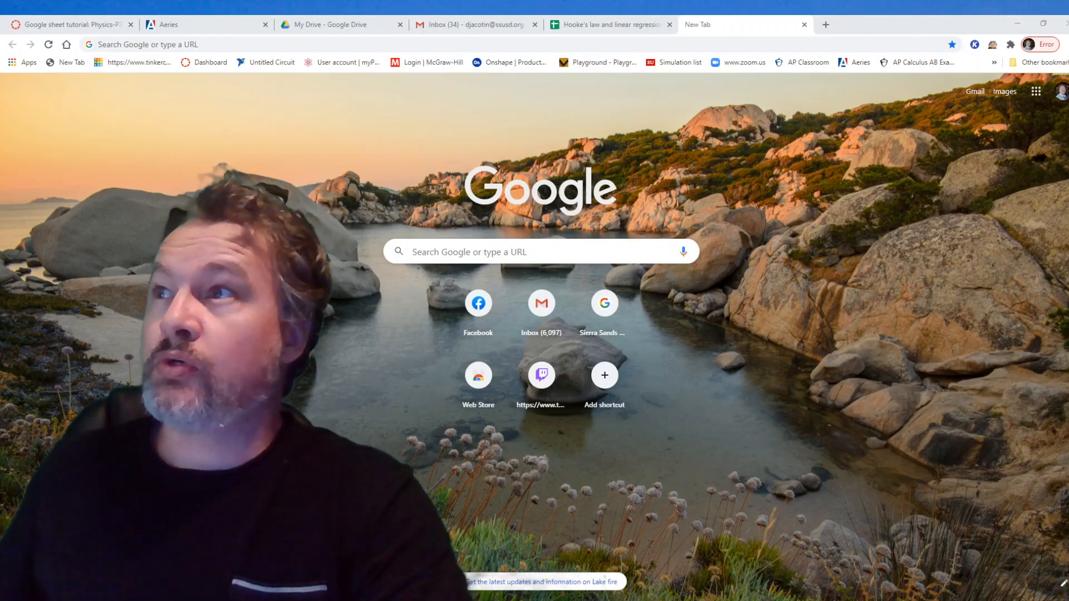
- Create a blank Google Sheets spreadsheet and enter the author's full name in cell A1
{"action": "left_click", "coordinate": [1036, 94]}
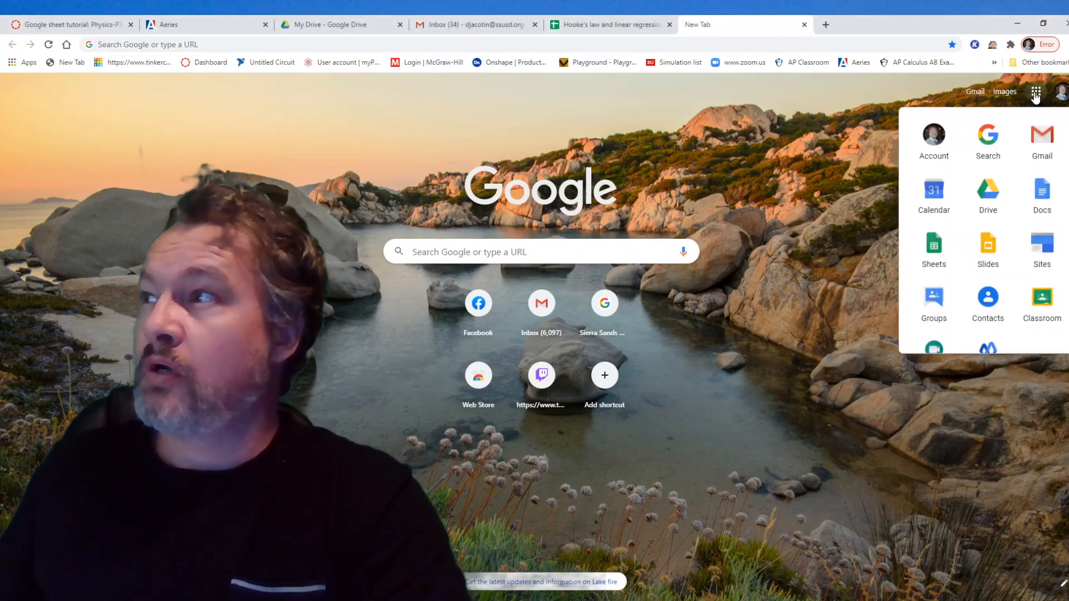
{"action": "left_click", "coordinate": [938, 255]}
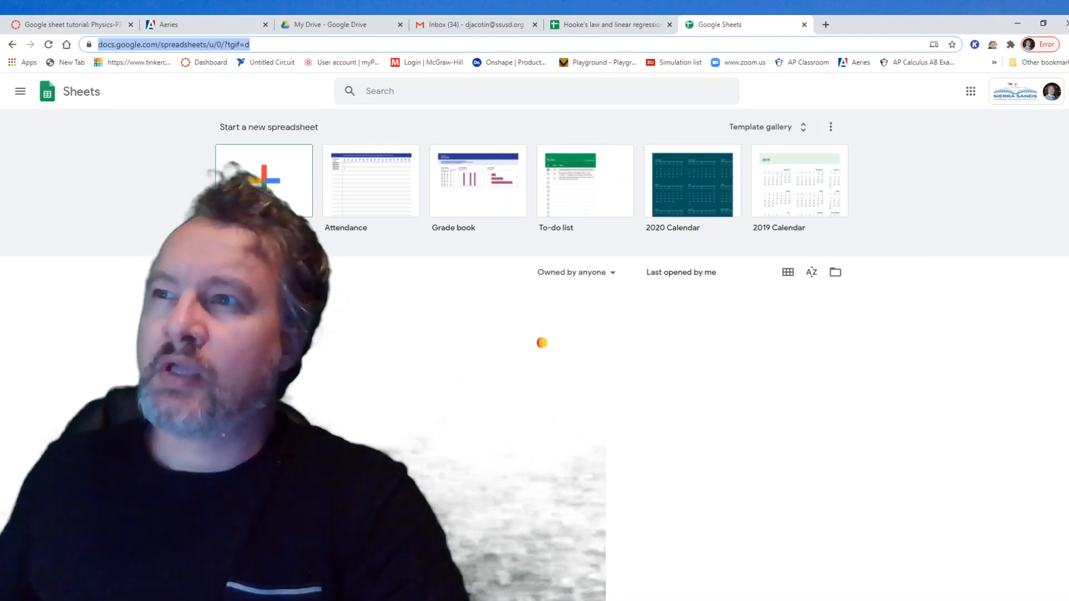
{"action": "left_click", "coordinate": [257, 178]}
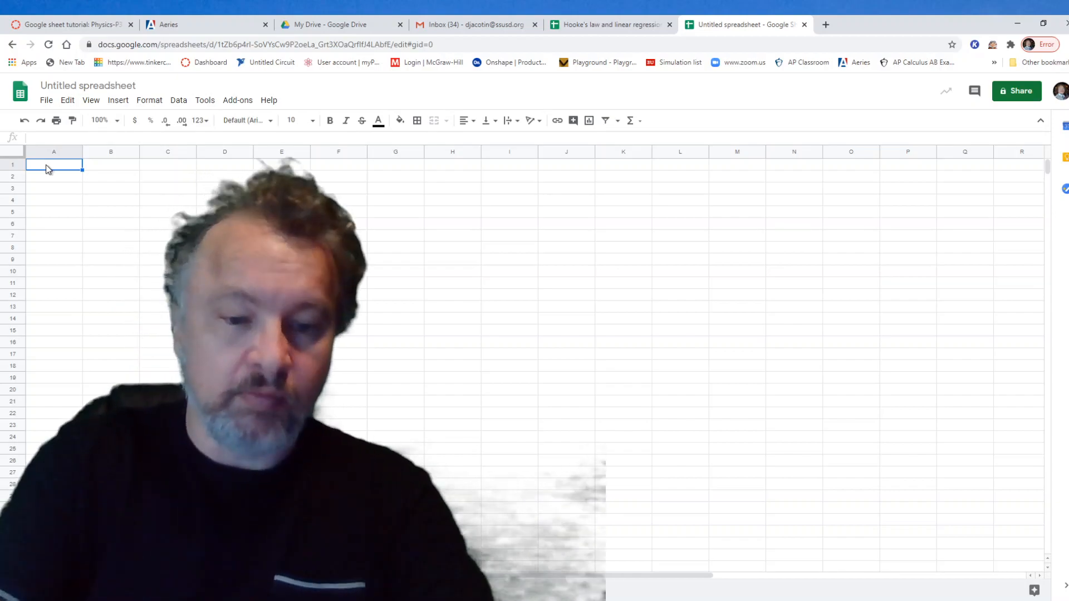
{"action": "type", "text": "Damien"}
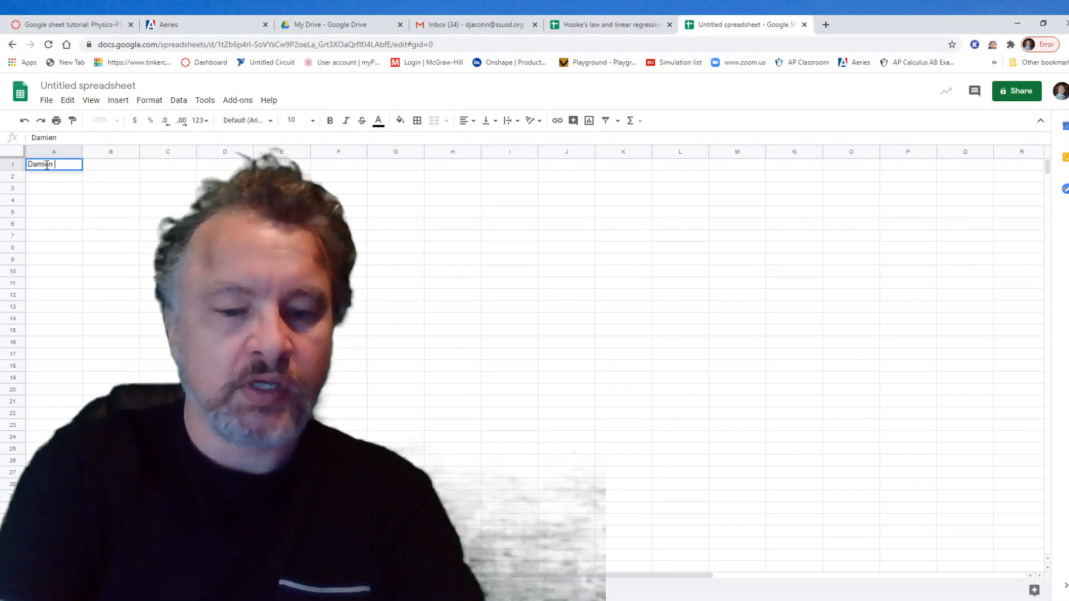
{"action": "type", "text": " Jacotin"}
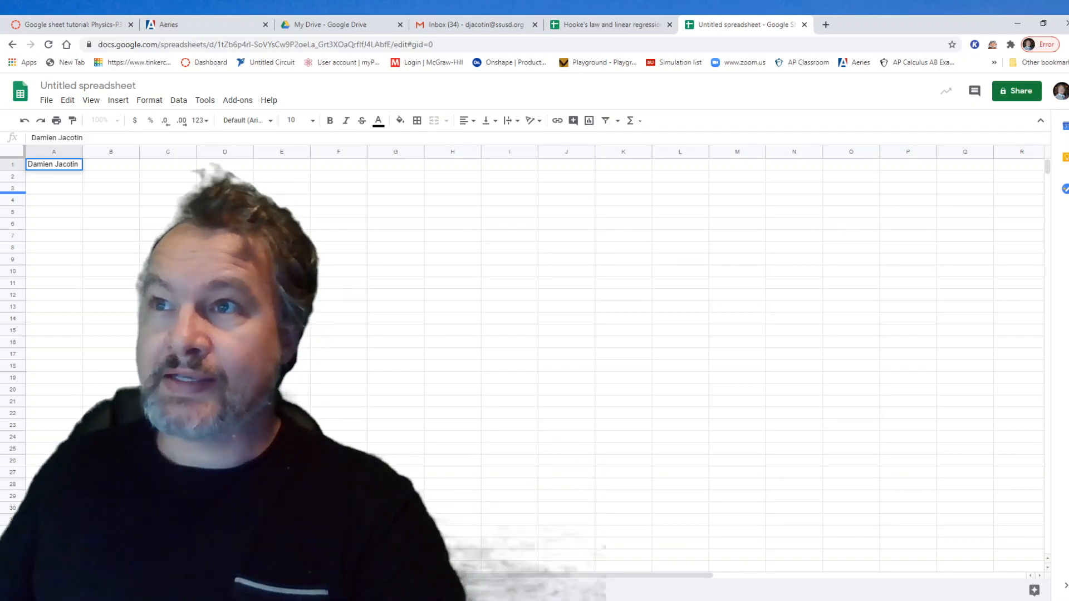
- Widen column B to almost twice its width and enter "Tutorial" in cell B1
{"action": "left_click", "coordinate": [116, 165]}
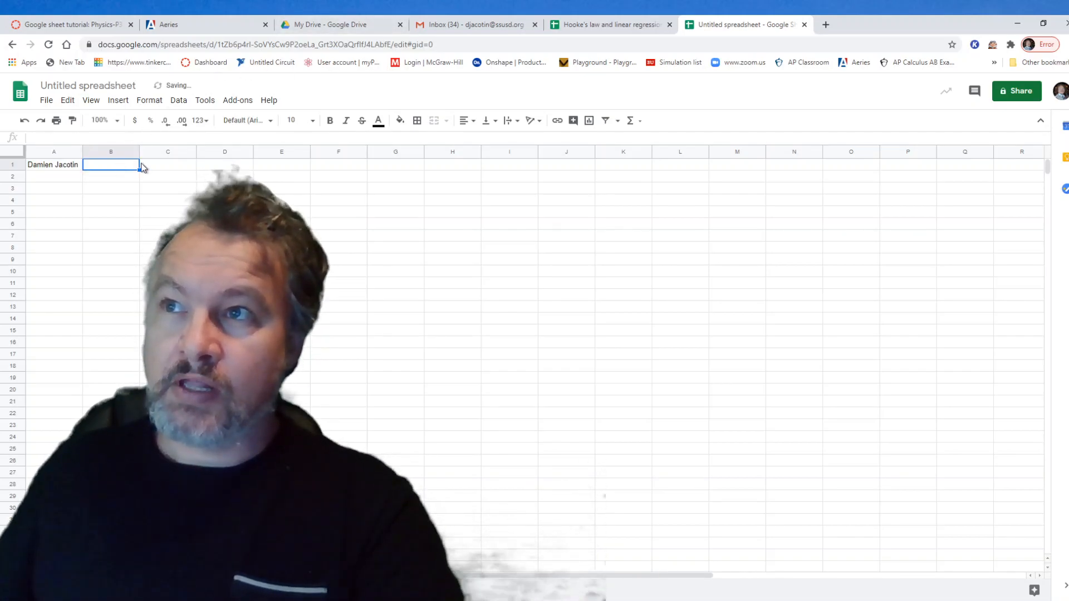
{"action": "left_click_drag", "start_coordinate": [139, 149], "coordinate": [188, 149]}
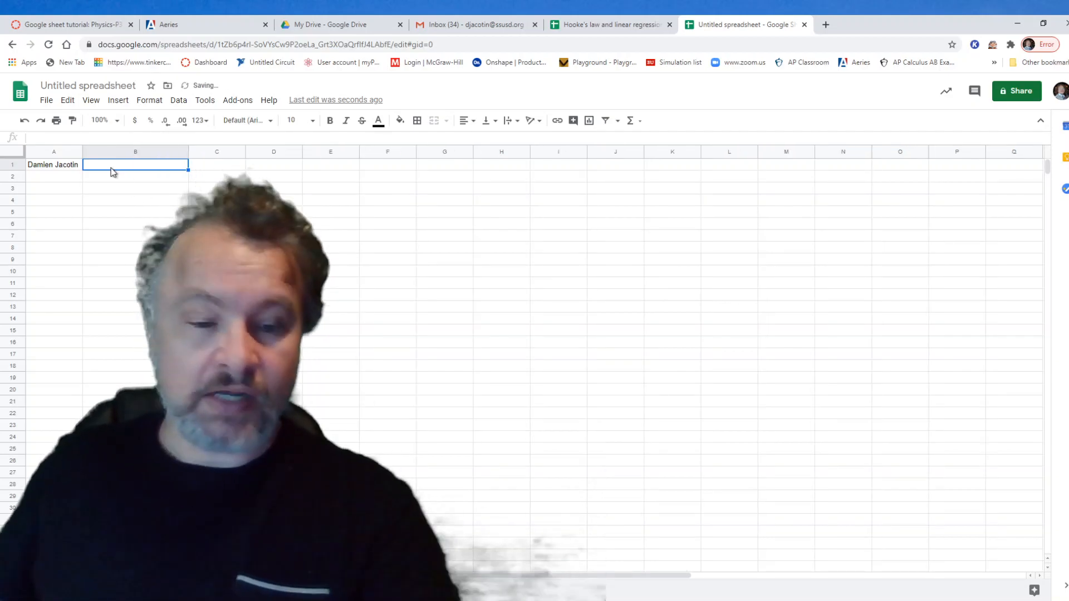
{"action": "type", "text": "Tutorial"}
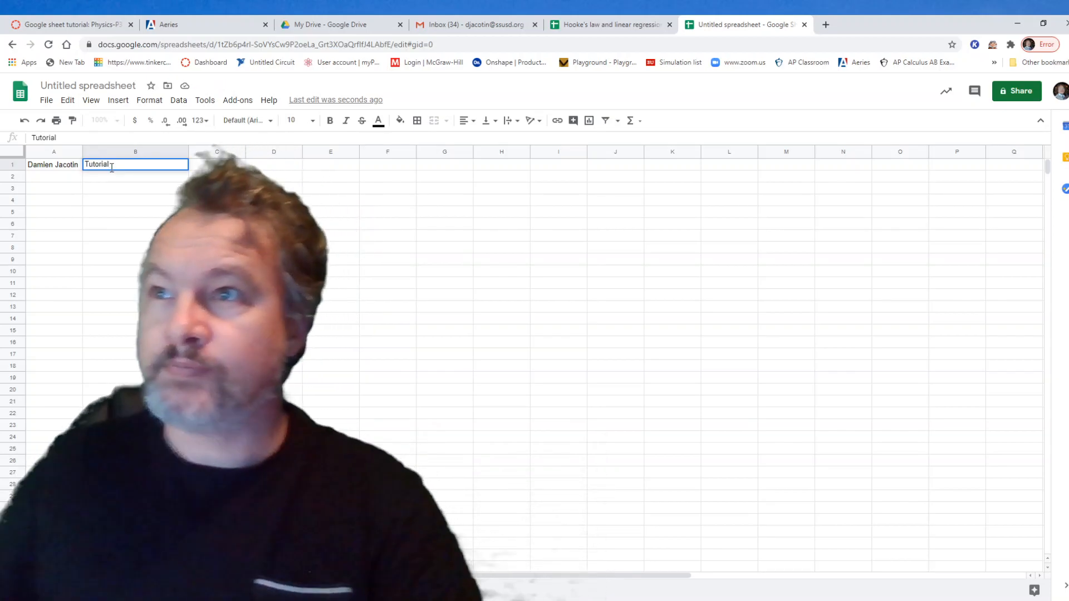
- Centre the "Tutorial" text horizontally in cell B1 and fill the cell with a light blue colour
{"action": "left_click_drag", "start_coordinate": [115, 165], "coordinate": [83, 165]}
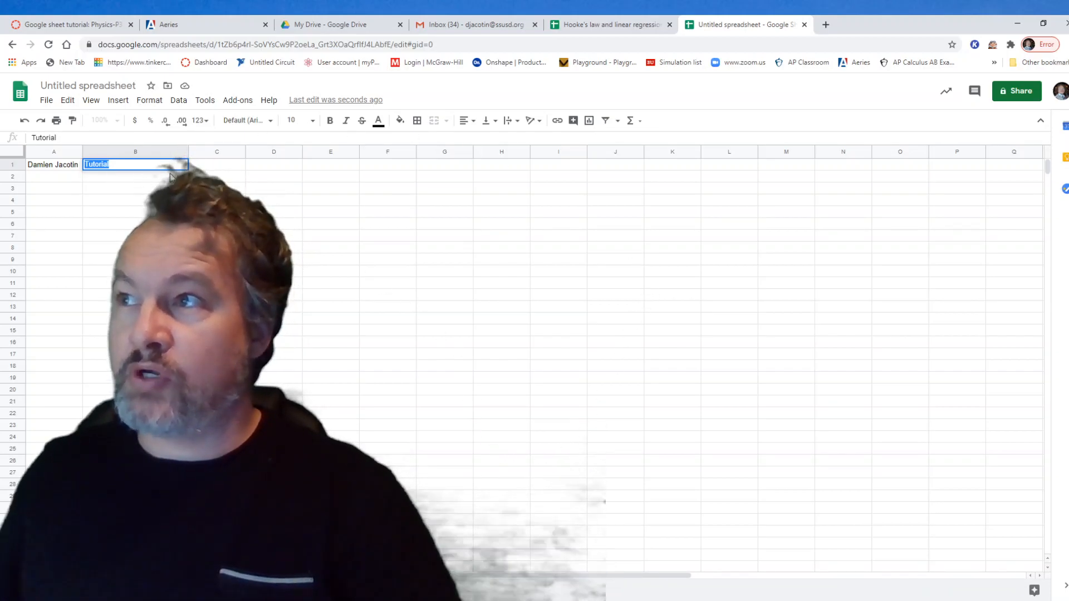
{"action": "left_click", "coordinate": [473, 121]}
{"action": "left_click", "coordinate": [480, 140]}
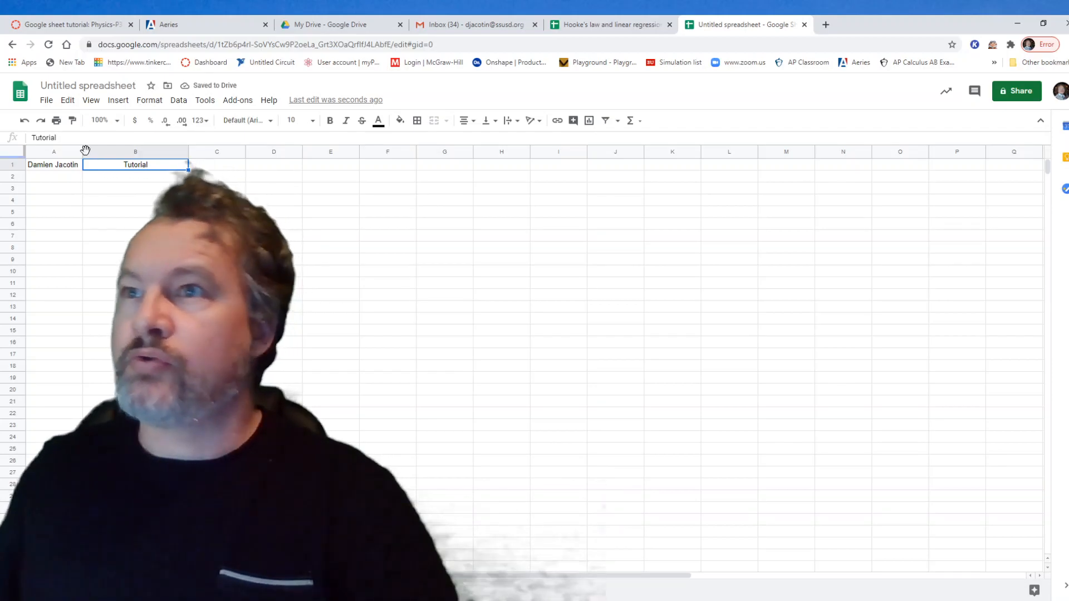
{"action": "left_click", "coordinate": [63, 138]}
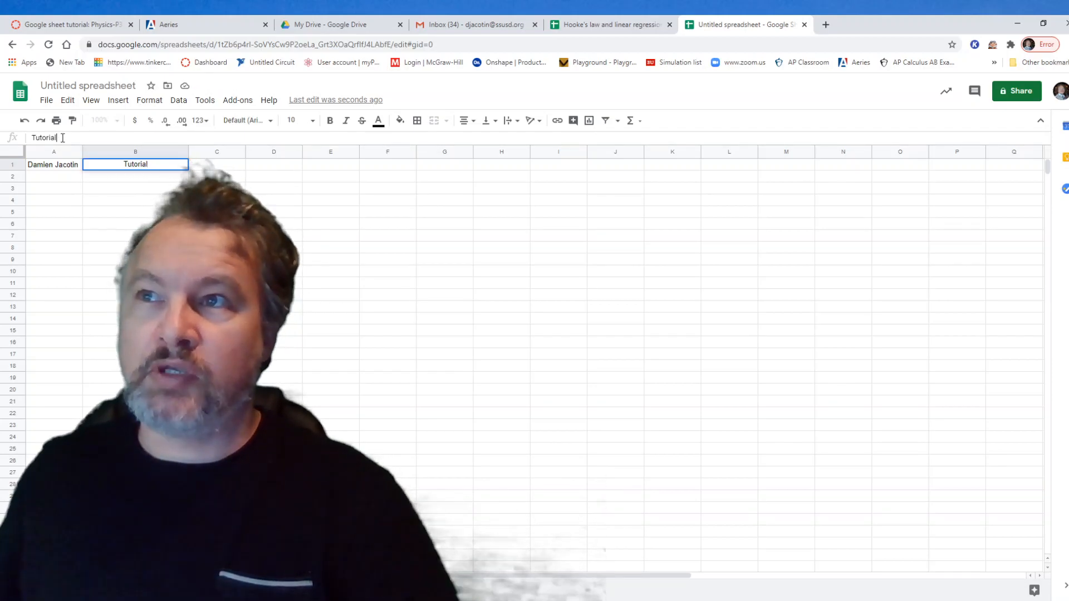
{"action": "left_click", "coordinate": [166, 165]}
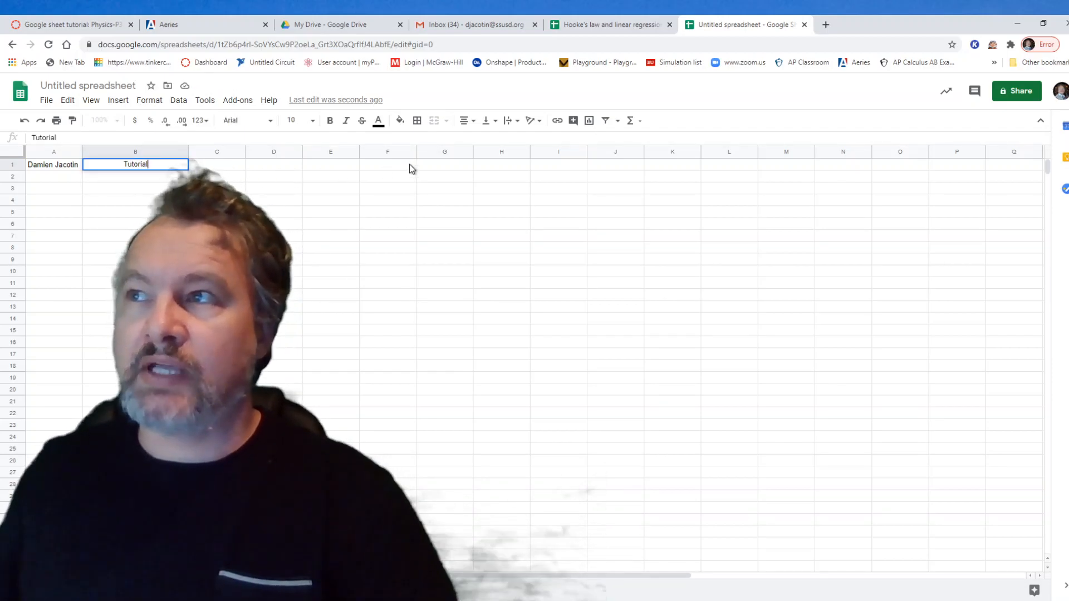
{"action": "left_click", "coordinate": [400, 121]}
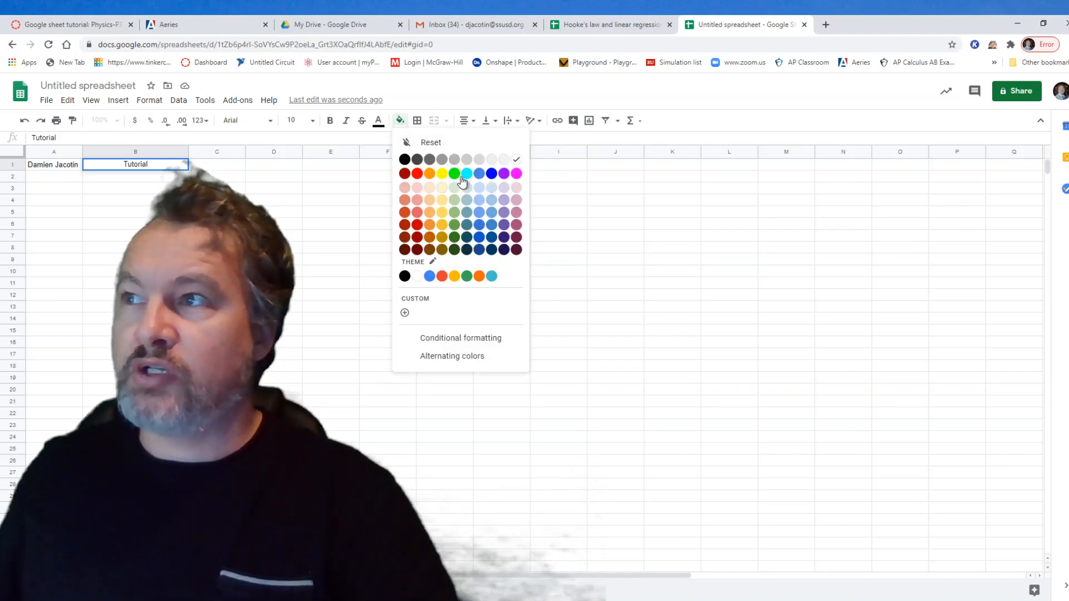
{"action": "left_click", "coordinate": [479, 188]}
{"action": "left_click", "coordinate": [223, 236]}
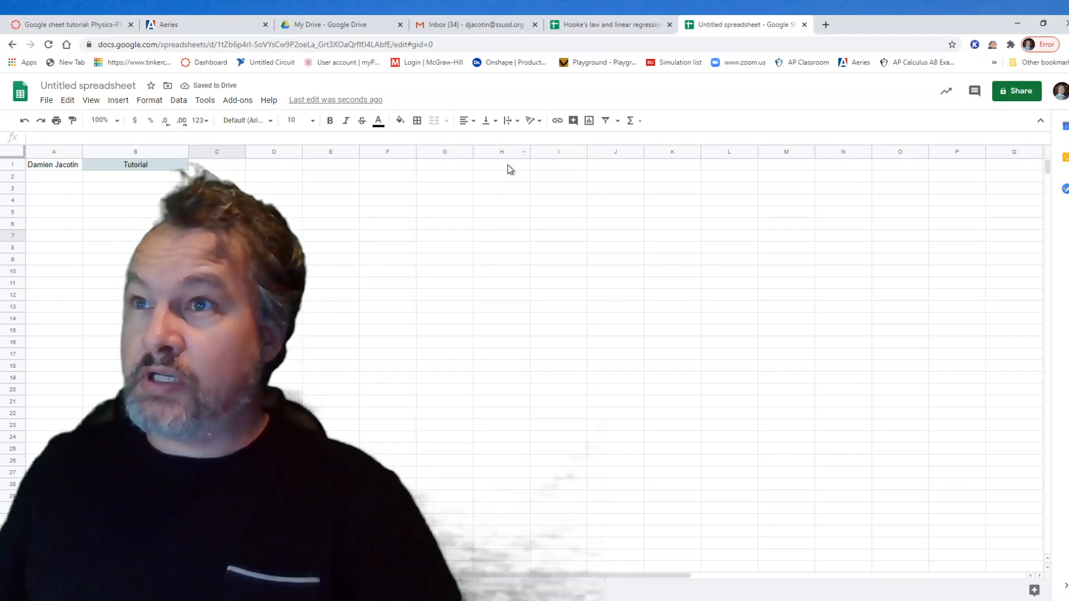
- Enter the column headings "Voltage", "Resistance" and "Current" in cells H1, I1 and J1
{"action": "left_click", "coordinate": [508, 166]}
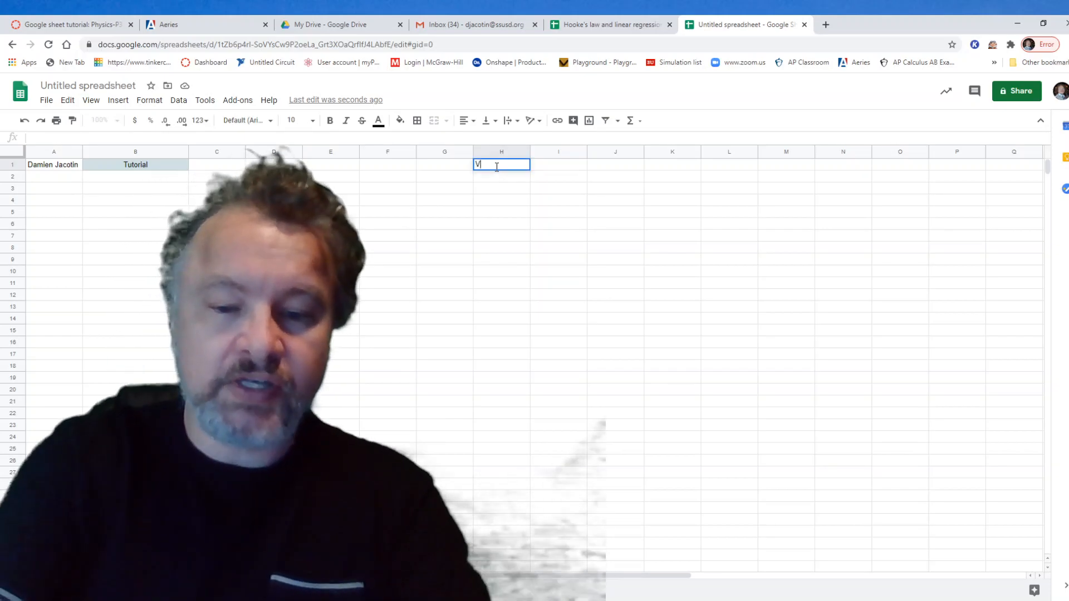
{"action": "type", "text": "Voltage"}
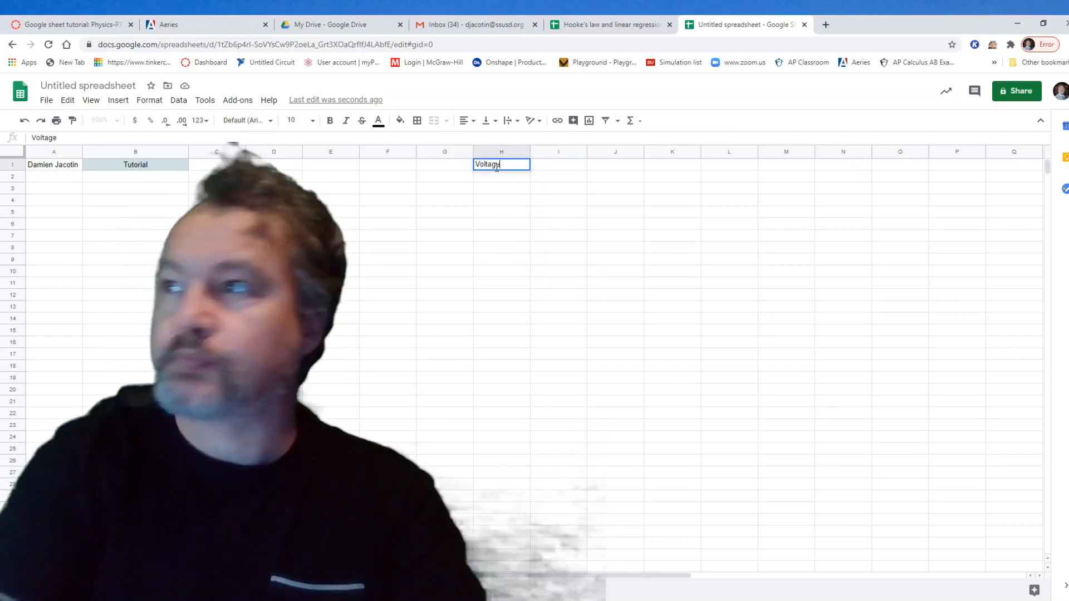
{"action": "key", "text": "Tab"}
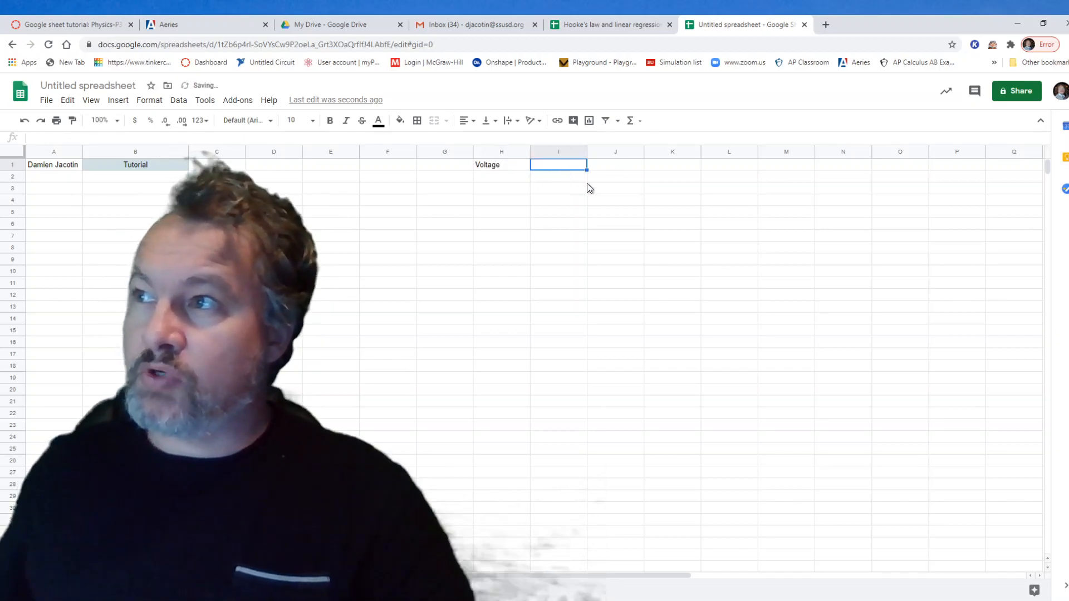
{"action": "type", "text": "Res"}
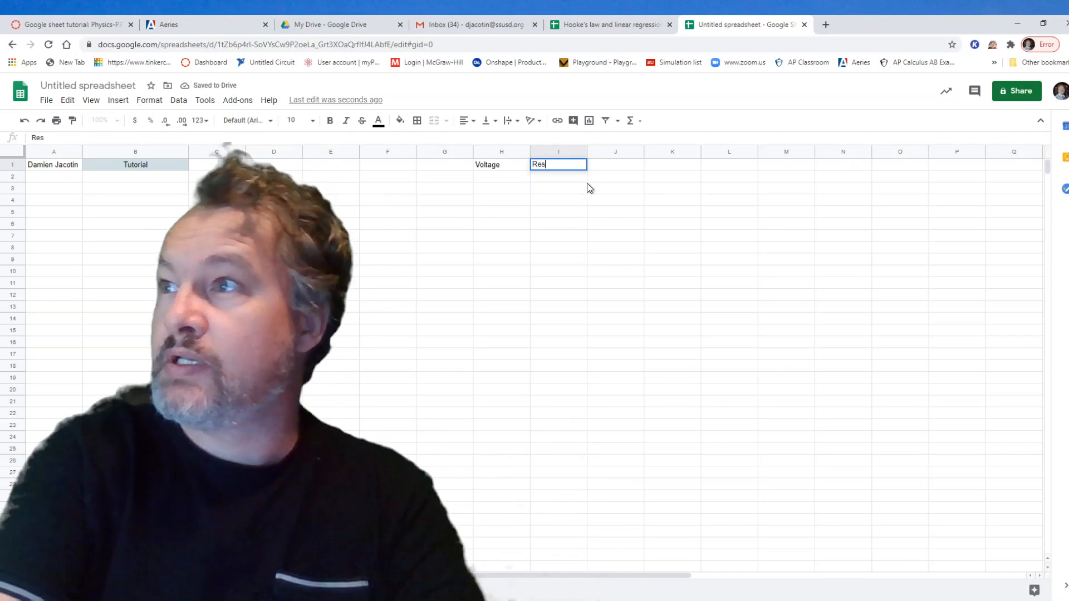
{"action": "type", "text": "istance"}
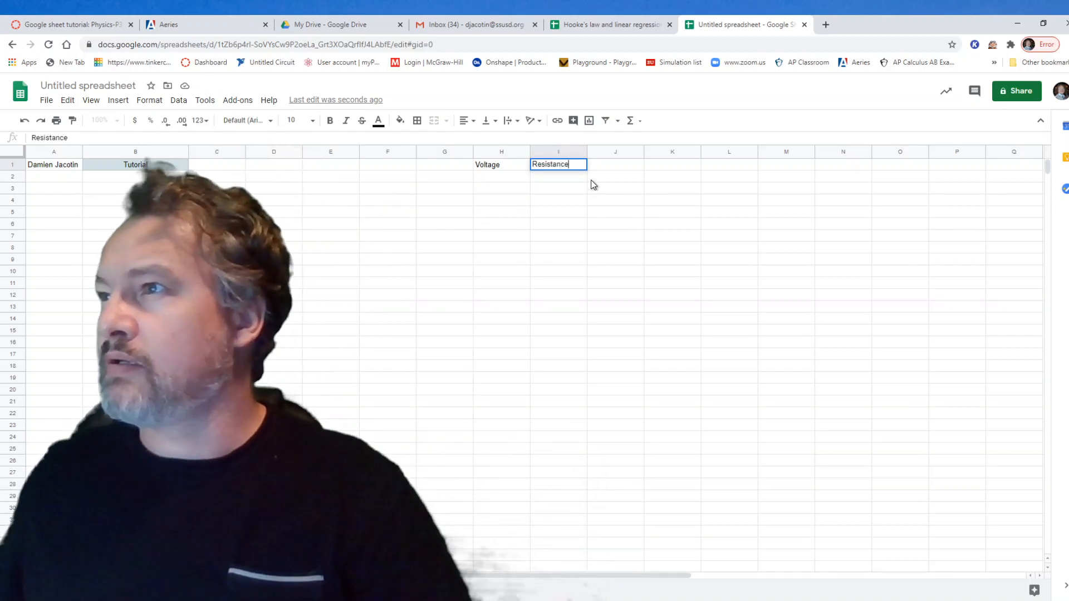
{"action": "left_click", "coordinate": [614, 169]}
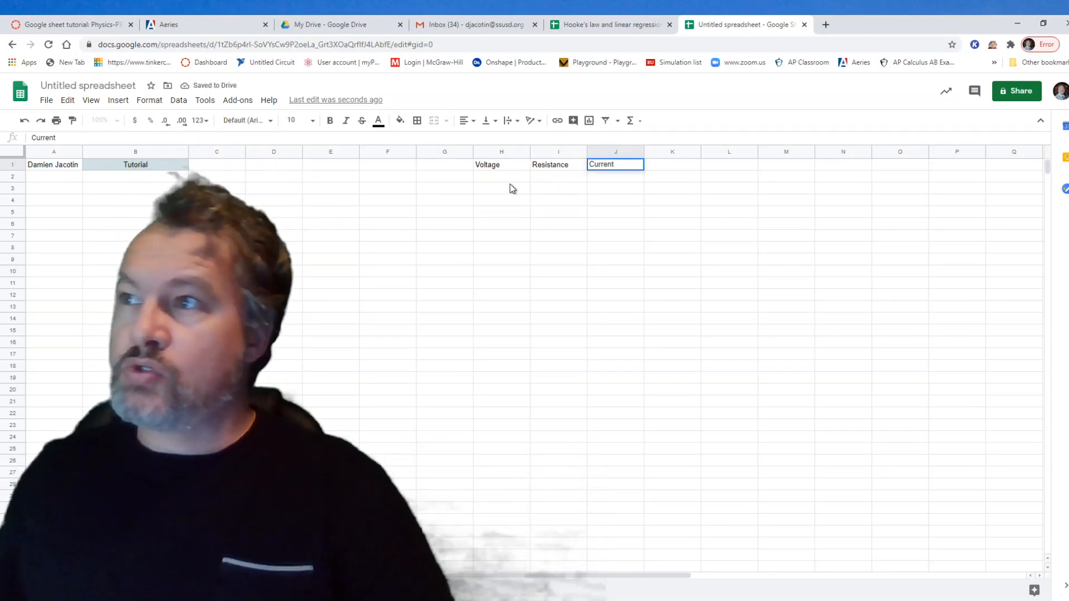
- Add units to the first two headings, making H1 "Voltage [V]" and I1 "Resistance (ohms)"
{"action": "left_click", "coordinate": [515, 167]}
{"action": "left_click", "coordinate": [71, 138]}
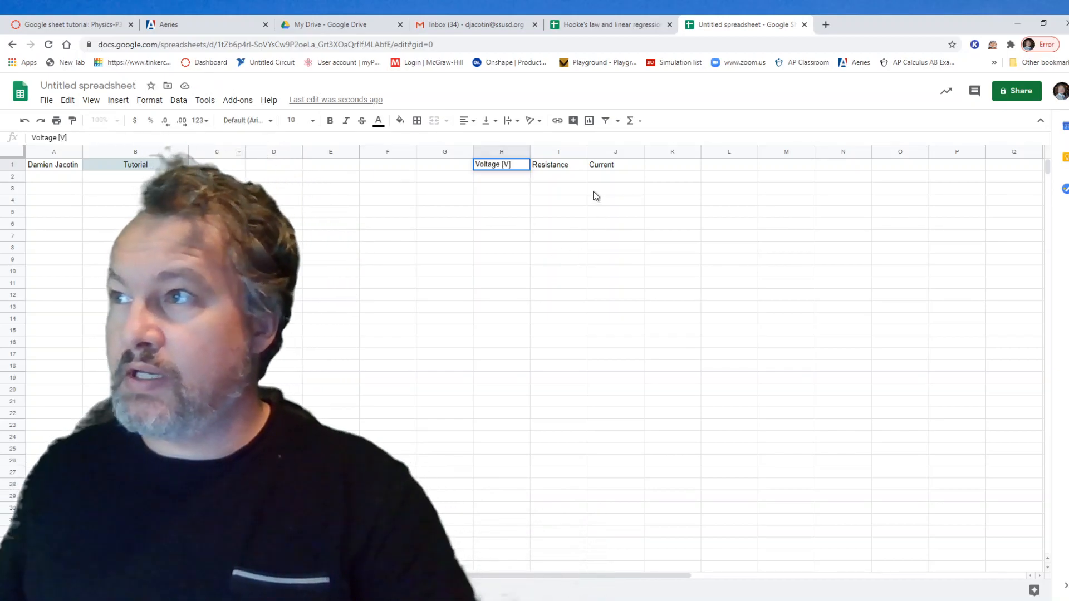
{"action": "left_click", "coordinate": [578, 167]}
{"action": "left_click", "coordinate": [71, 140]}
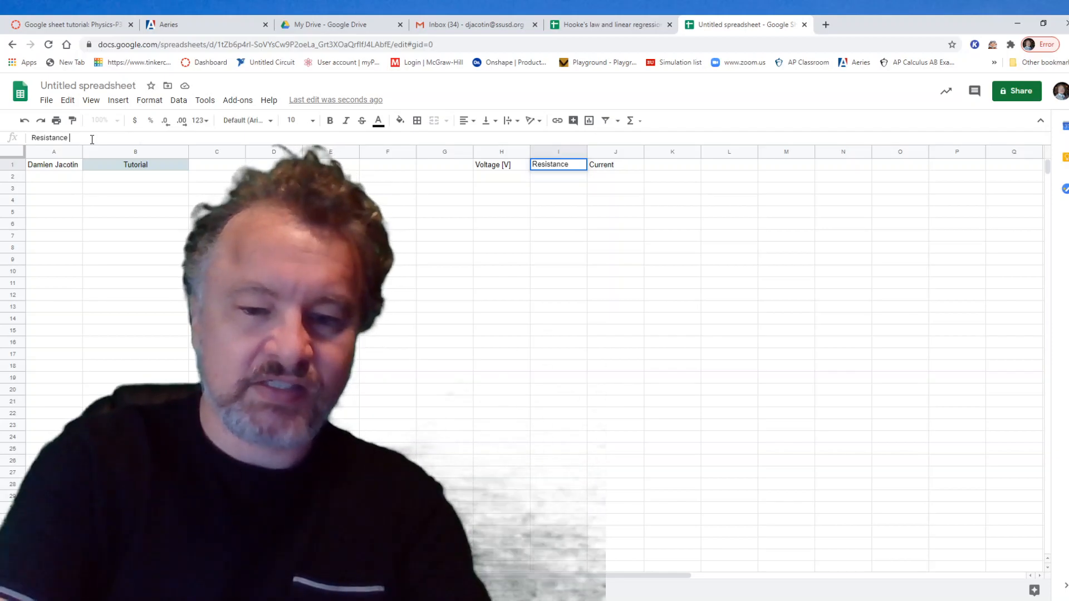
{"action": "type", "text": "(ohms"}
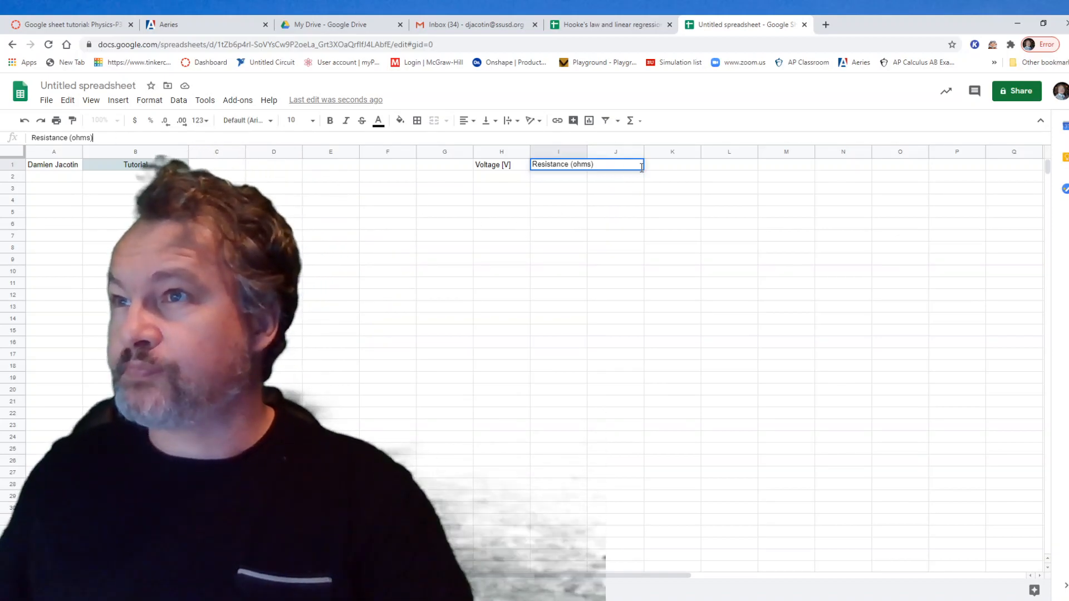
- Widen column I to fit its full heading and change the heading in J1 to "Current [A]"
{"action": "left_click", "coordinate": [617, 238]}
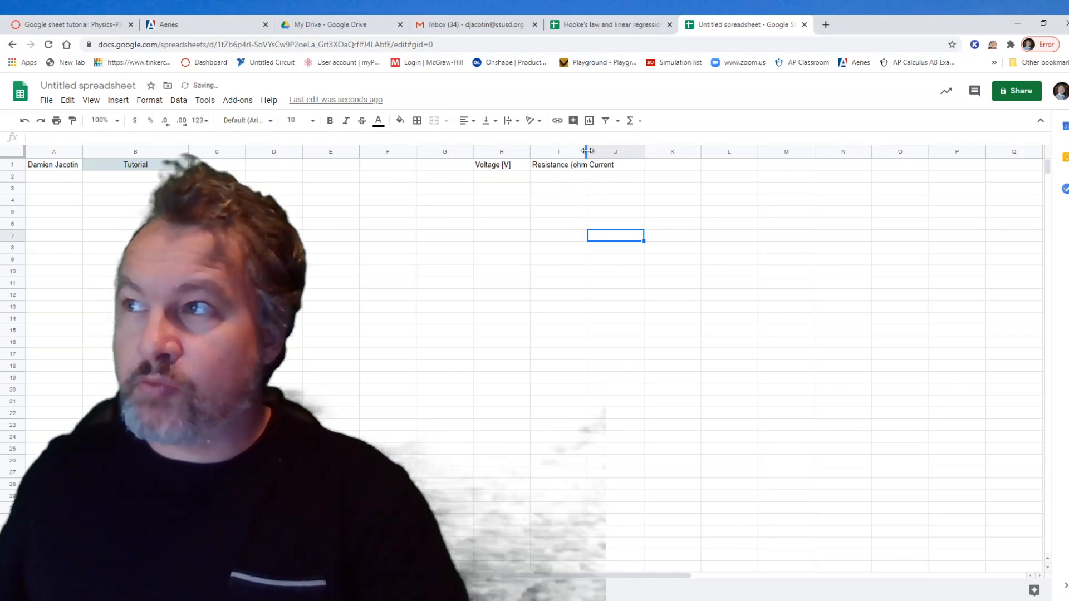
{"action": "left_click_drag", "start_coordinate": [585, 152], "coordinate": [611, 152]}
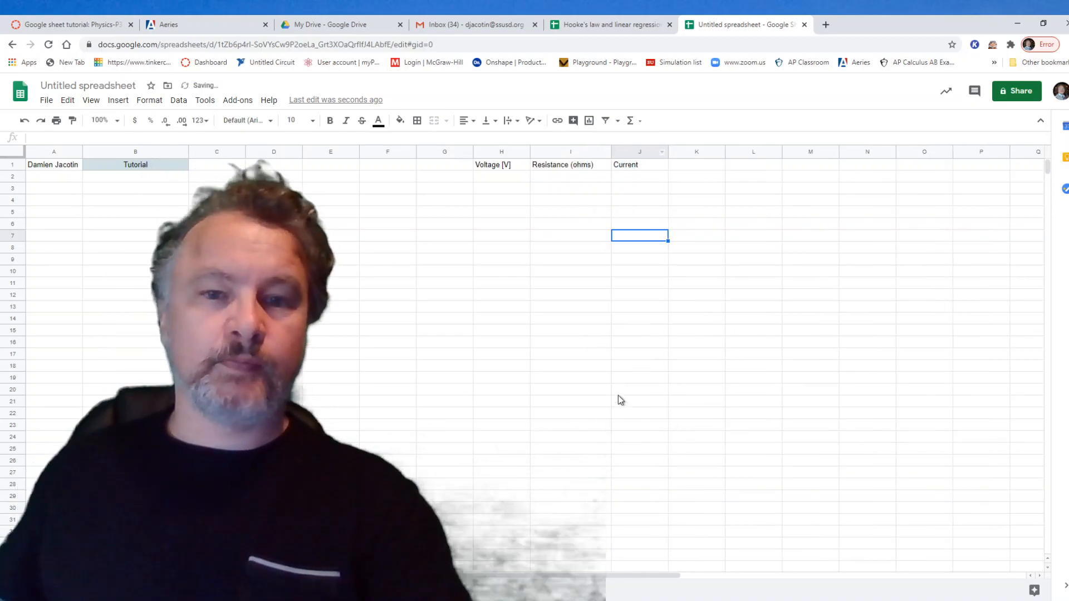
{"action": "left_click", "coordinate": [655, 163]}
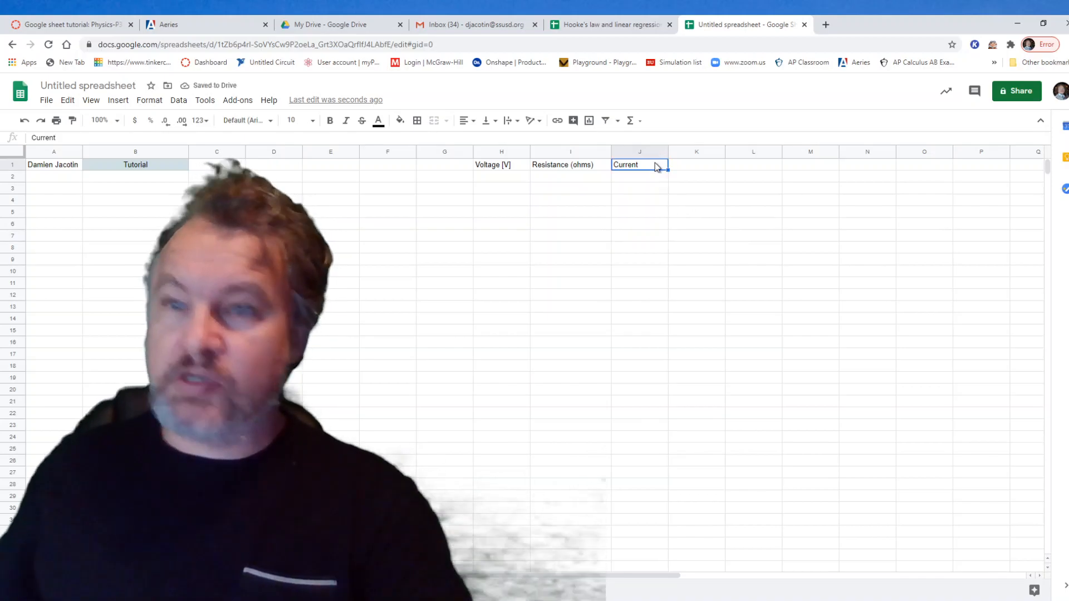
{"action": "left_click", "coordinate": [87, 140]}
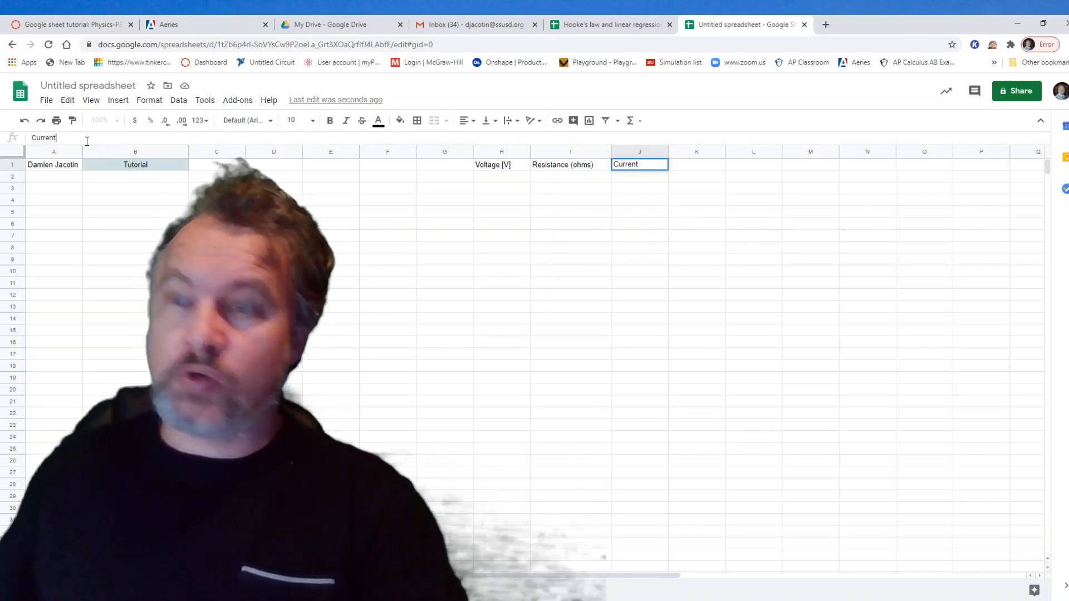
{"action": "type", "text": "[A"}
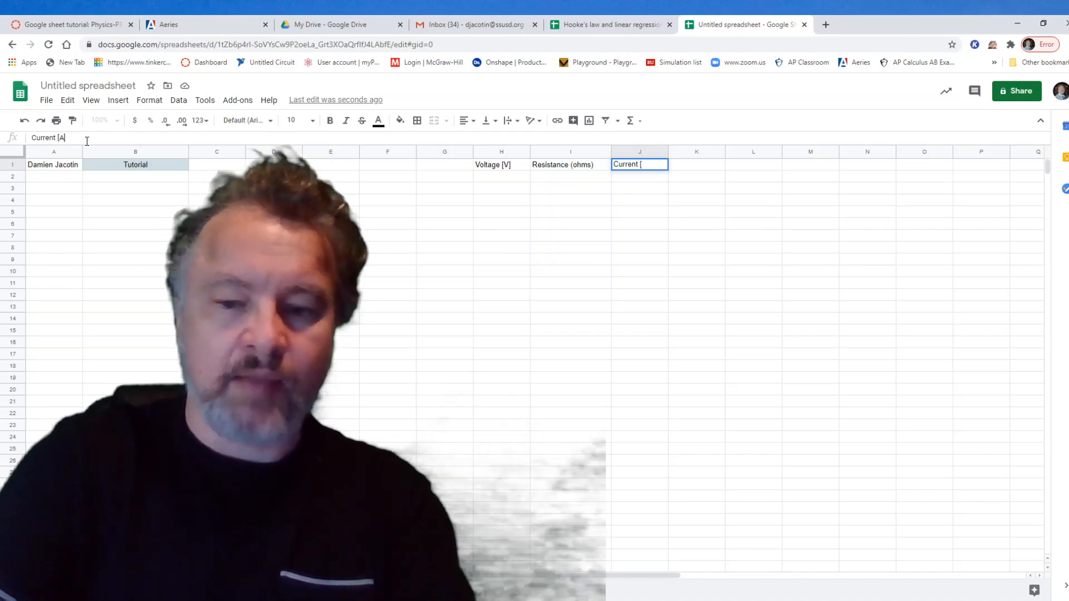
{"action": "type", "text": "]"}
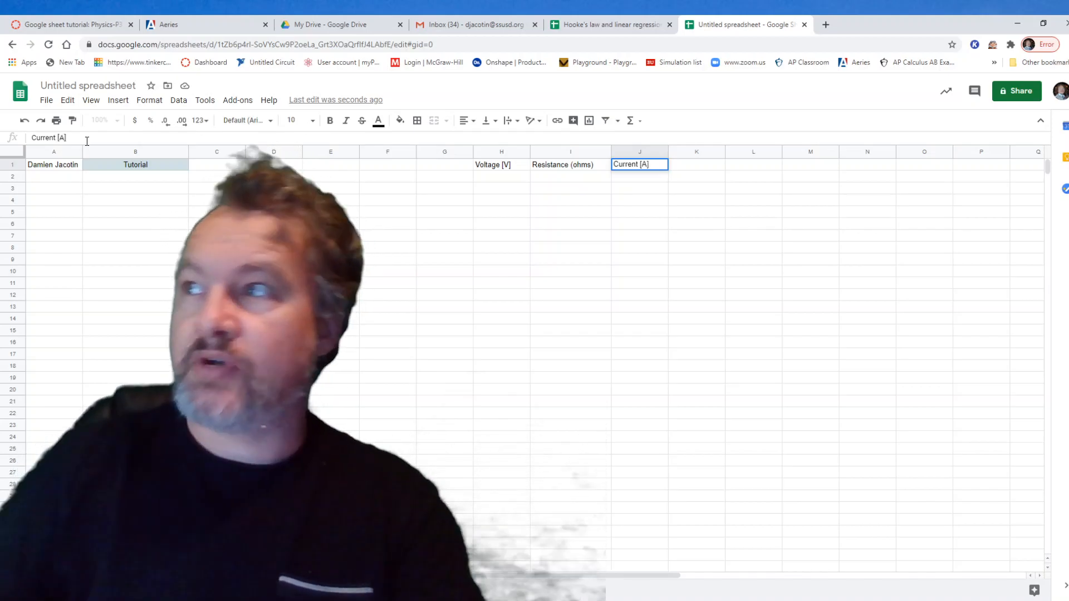
{"action": "left_click", "coordinate": [586, 202]}
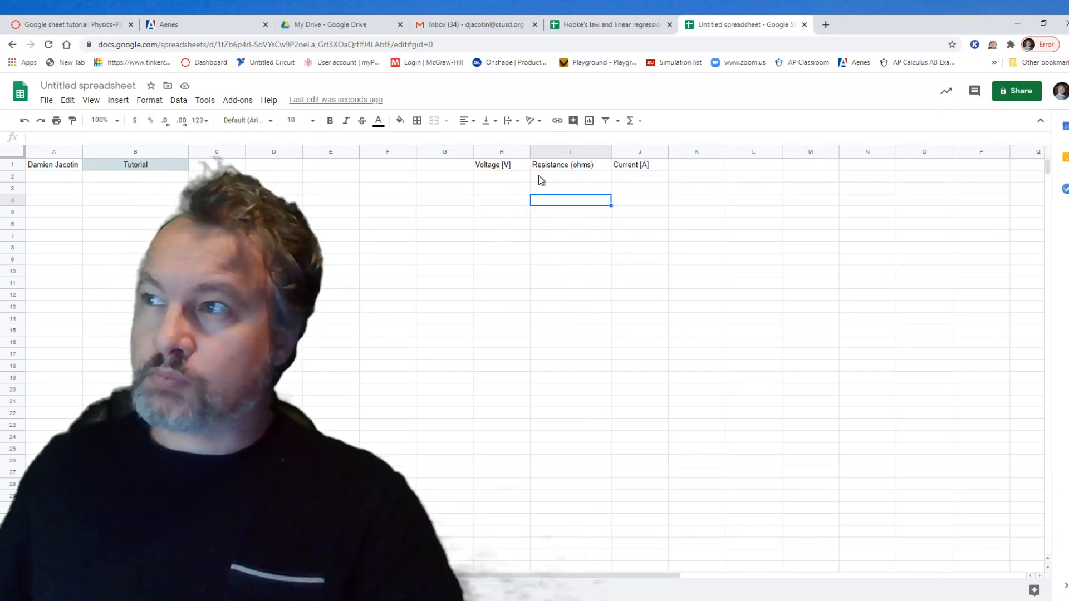
- Enter the voltage values 2, 5 and 10 in cells H2 to H4
{"action": "left_click", "coordinate": [494, 177]}
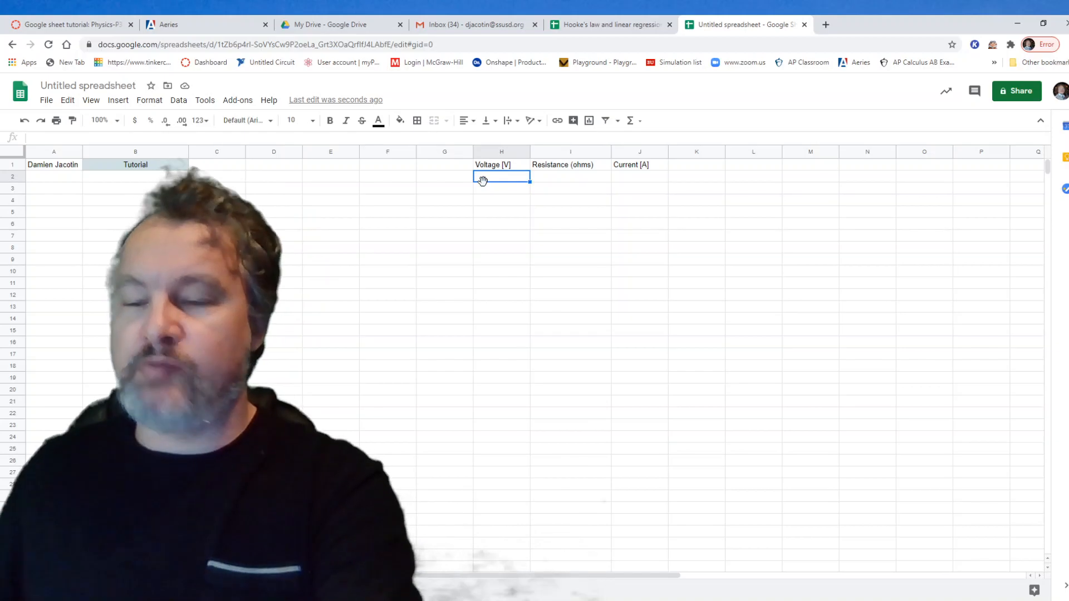
{"action": "key", "text": "Return"}
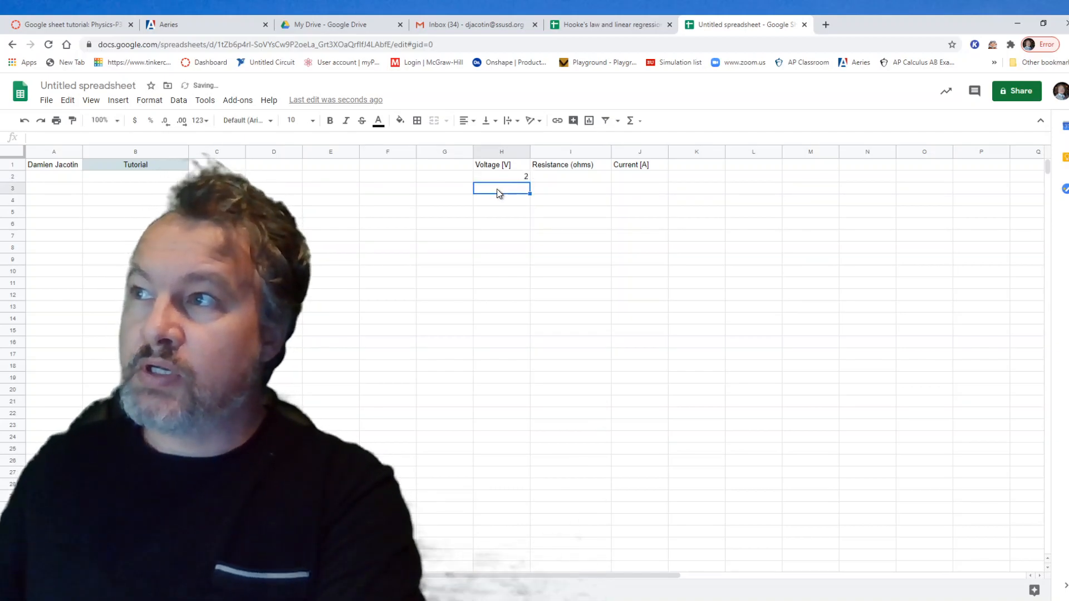
{"action": "type", "text": "5"}
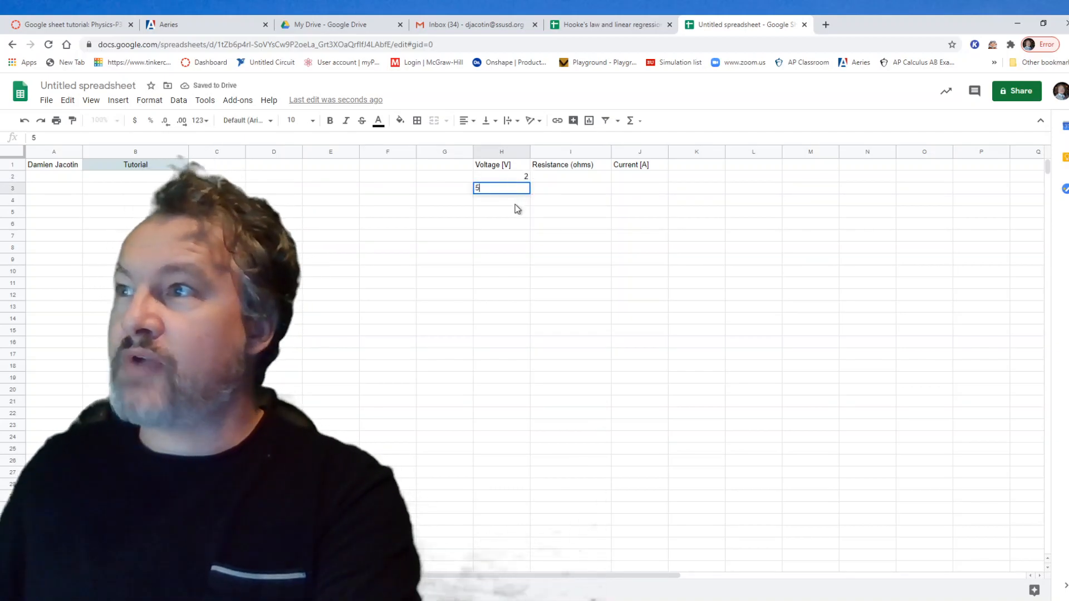
{"action": "key", "text": "Return"}
{"action": "type", "text": "10"}
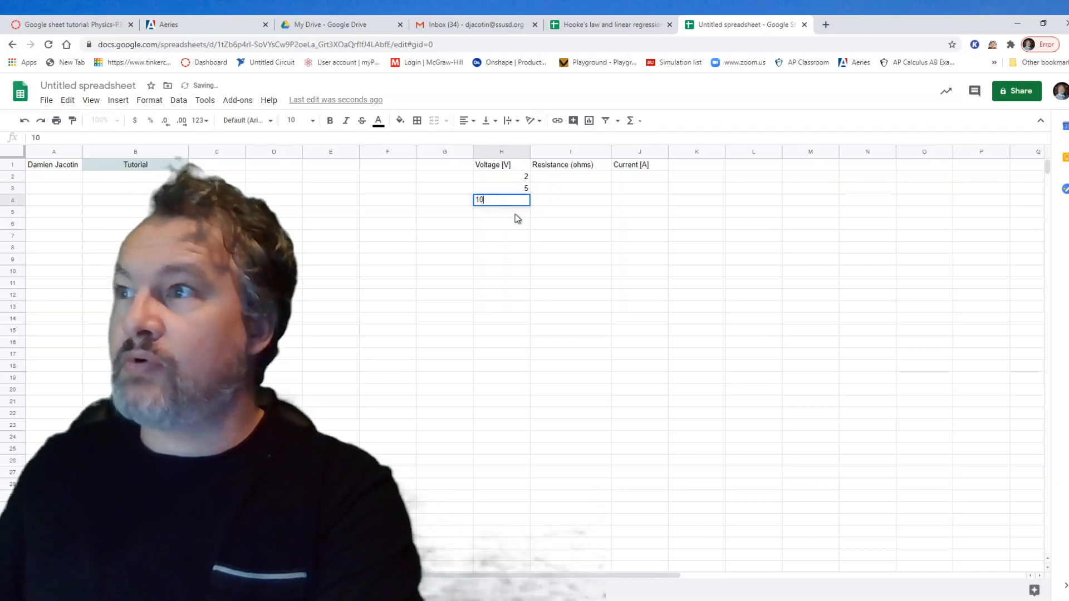
{"action": "key", "text": "Return"}
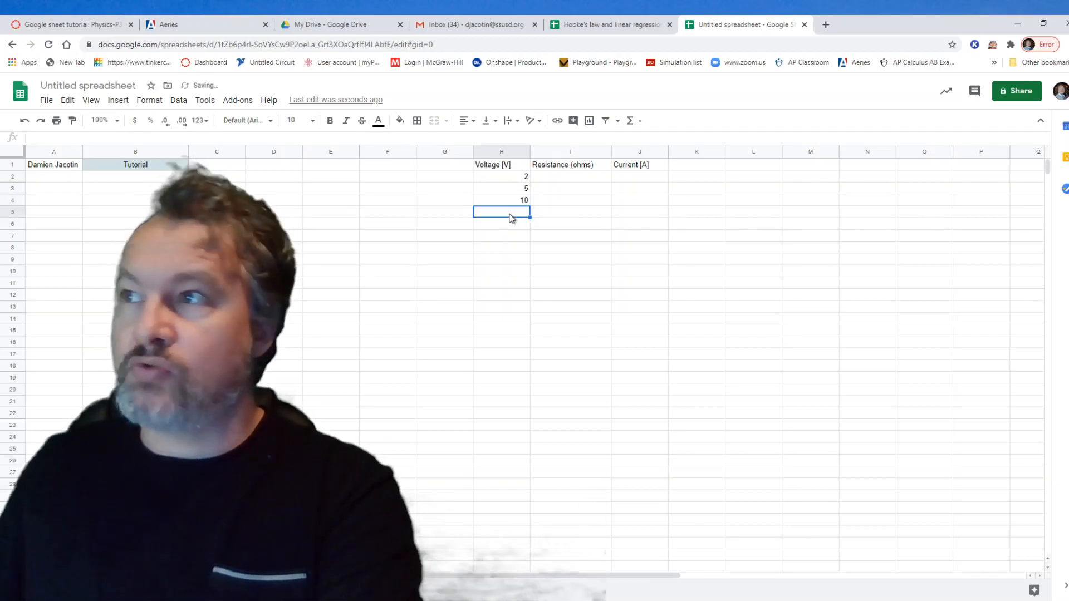
- Complete the voltage column with 12 in H5 and enter a resistance of 200 in each of cells I2 to I5
{"action": "type", "text": "12"}
{"action": "left_click", "coordinate": [560, 178]}
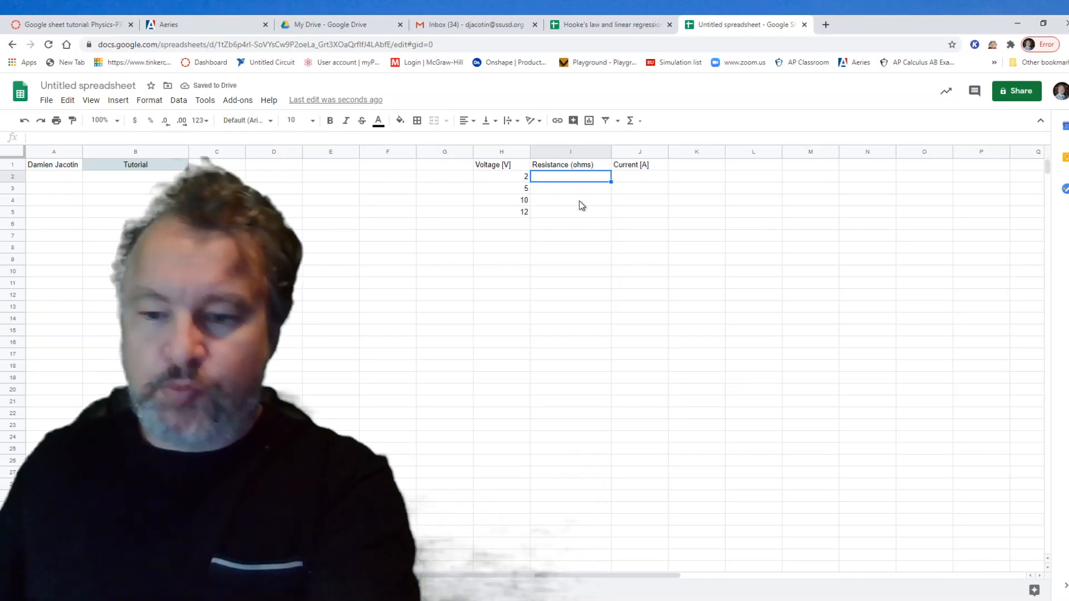
{"action": "type", "text": "200"}
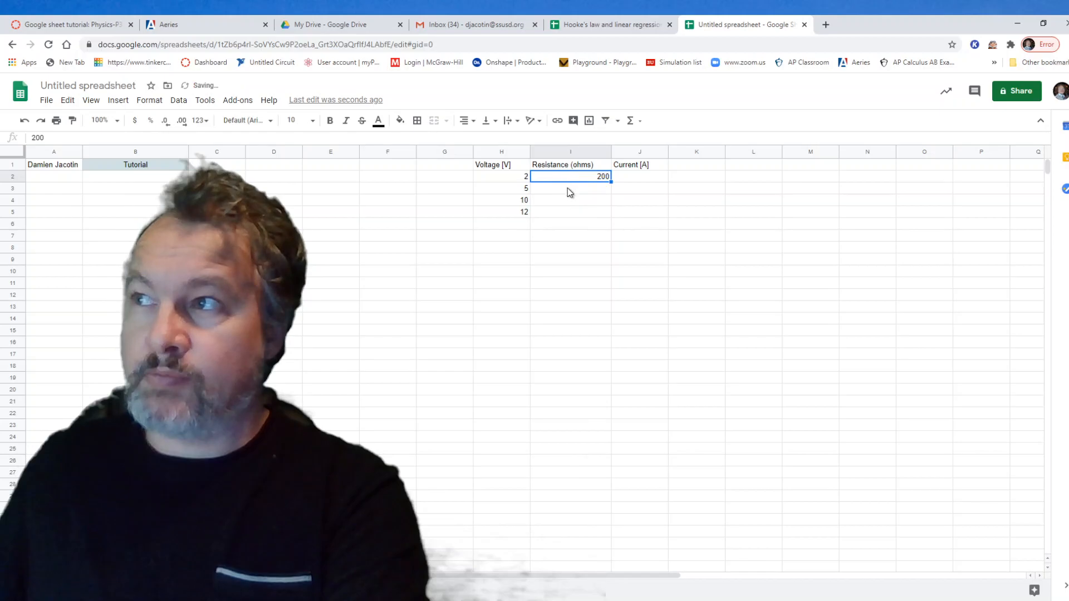
{"action": "left_click", "coordinate": [568, 188]}
{"action": "type", "text": "200"}
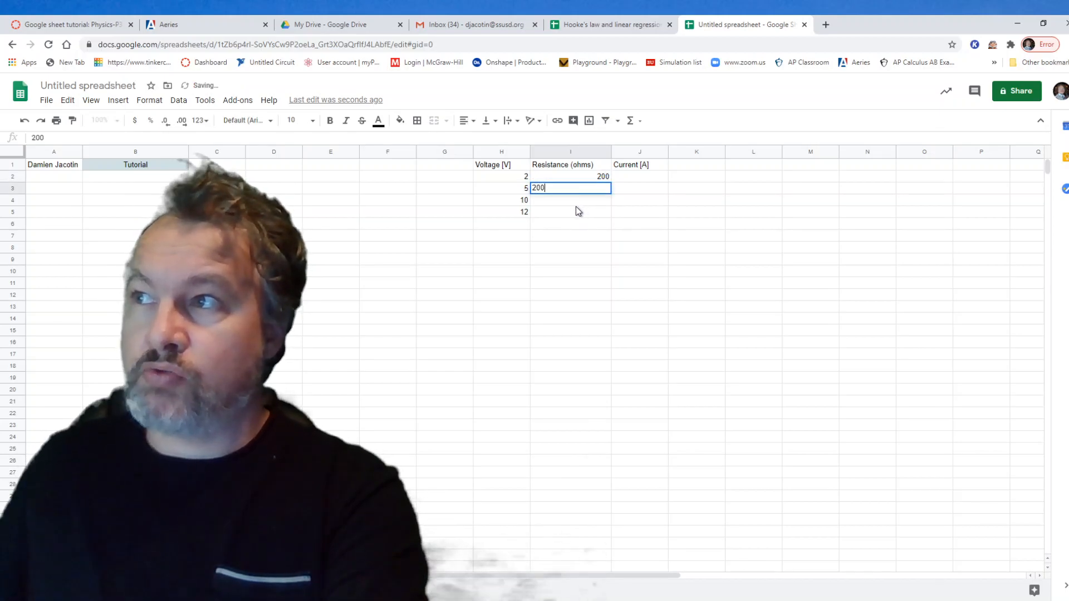
{"action": "left_click", "coordinate": [574, 203]}
{"action": "type", "text": "200"}
{"action": "left_click", "coordinate": [573, 213]}
{"action": "type", "text": "200"}
- Calculate the first current in J2 with the formula =H2/I2, dividing voltage by resistance
{"action": "left_click", "coordinate": [650, 182]}
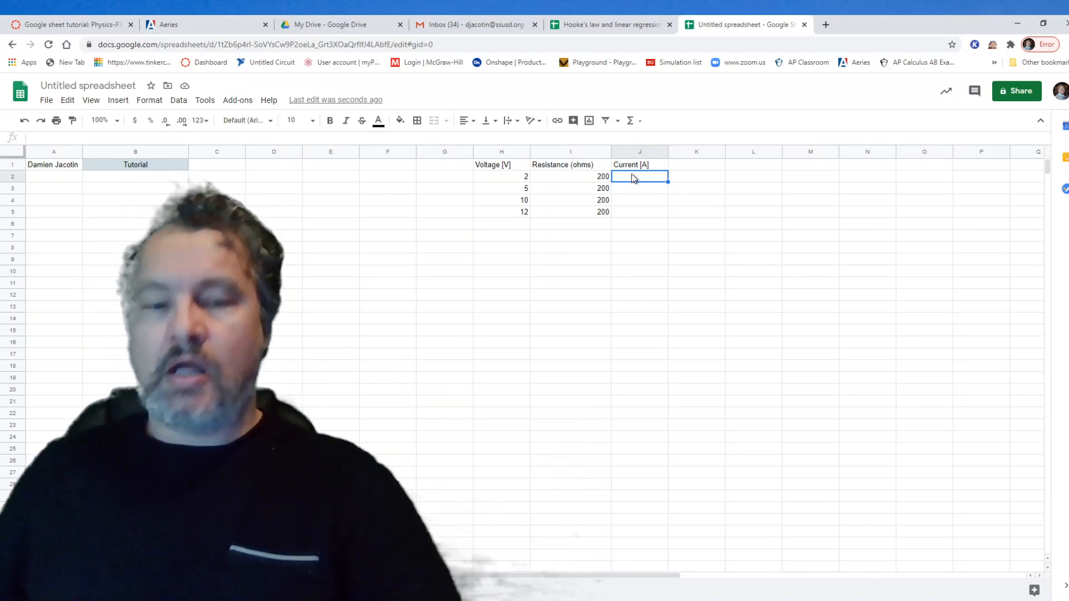
{"action": "type", "text": "="}
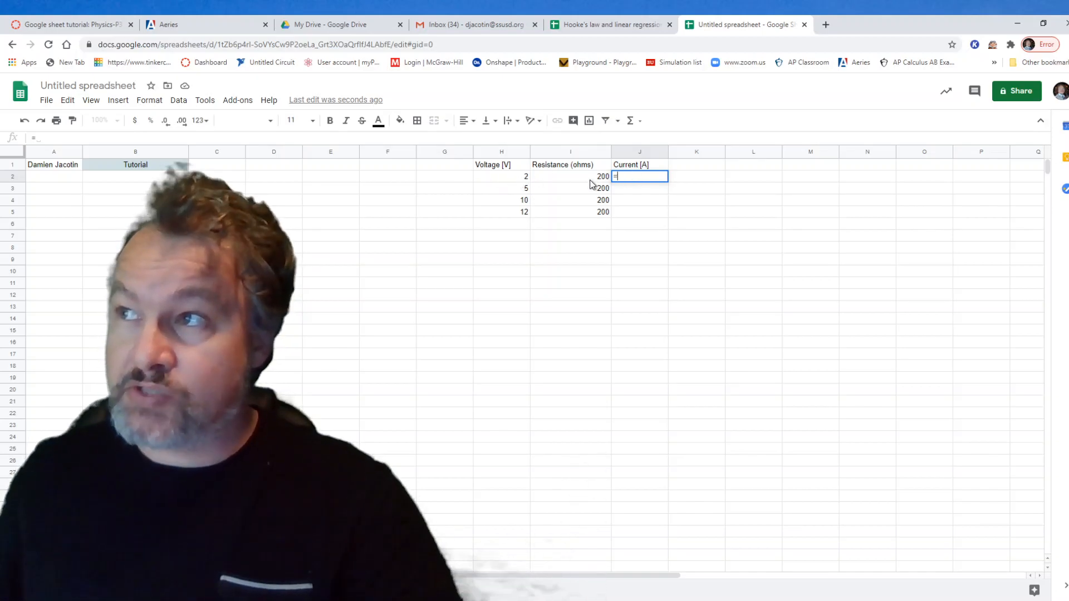
{"action": "left_click", "coordinate": [504, 177]}
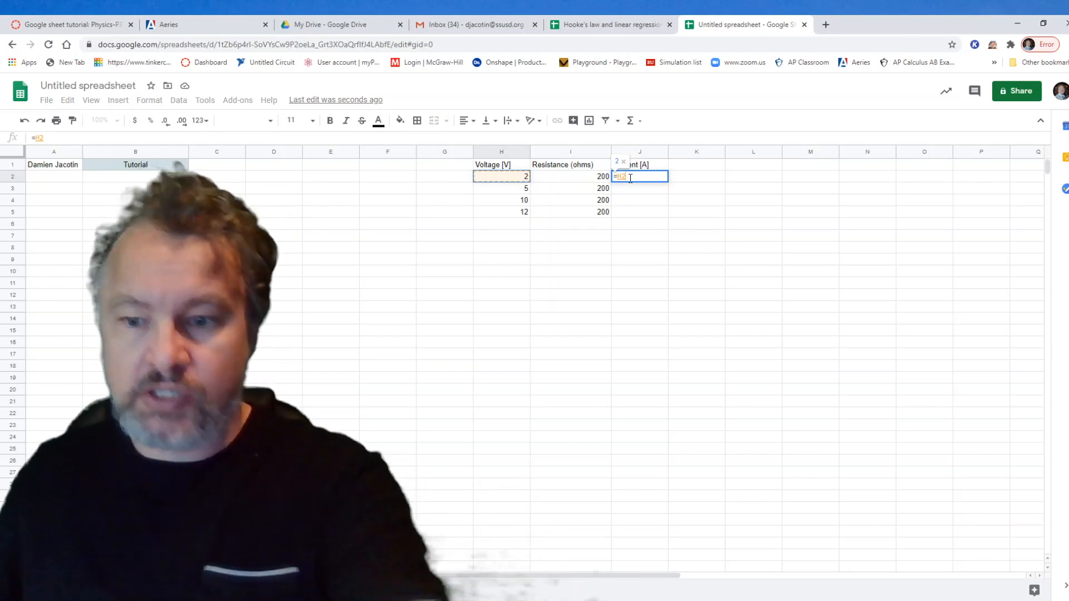
{"action": "type", "text": "/"}
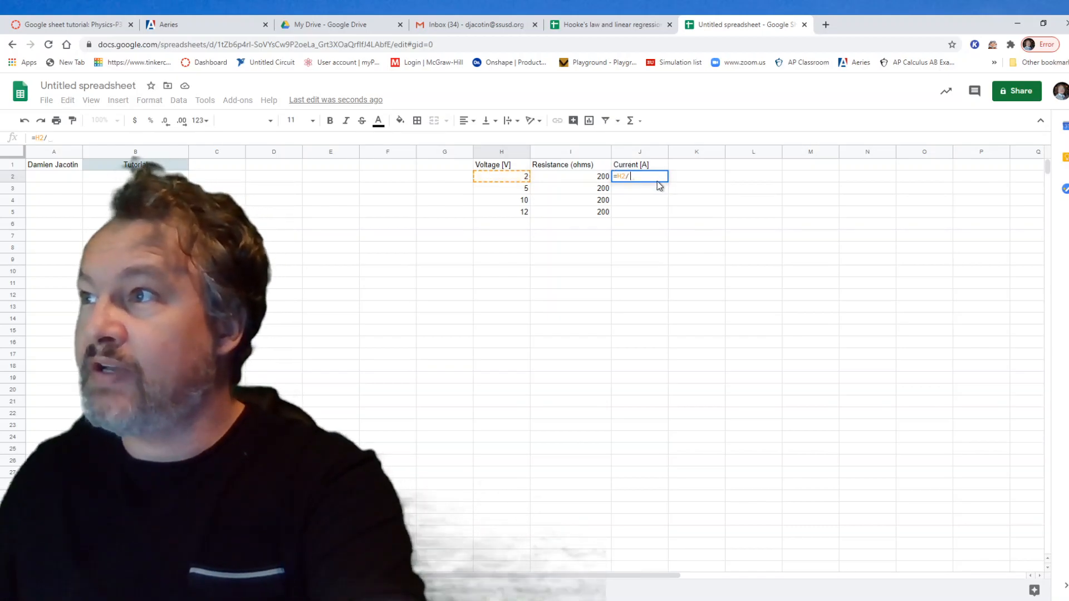
{"action": "left_click", "coordinate": [577, 181]}
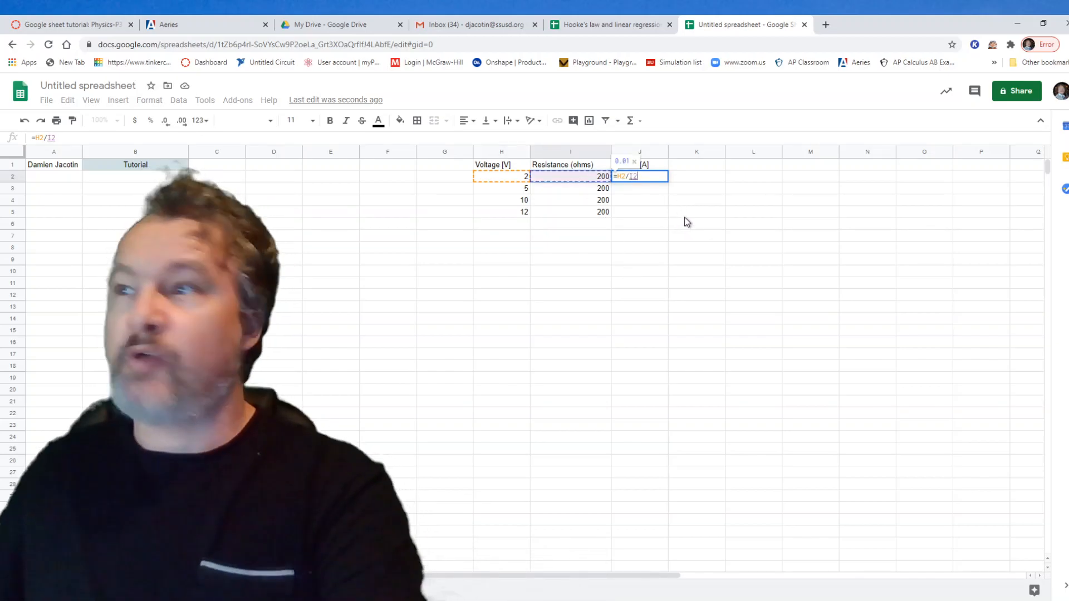
{"action": "key", "text": "Return"}
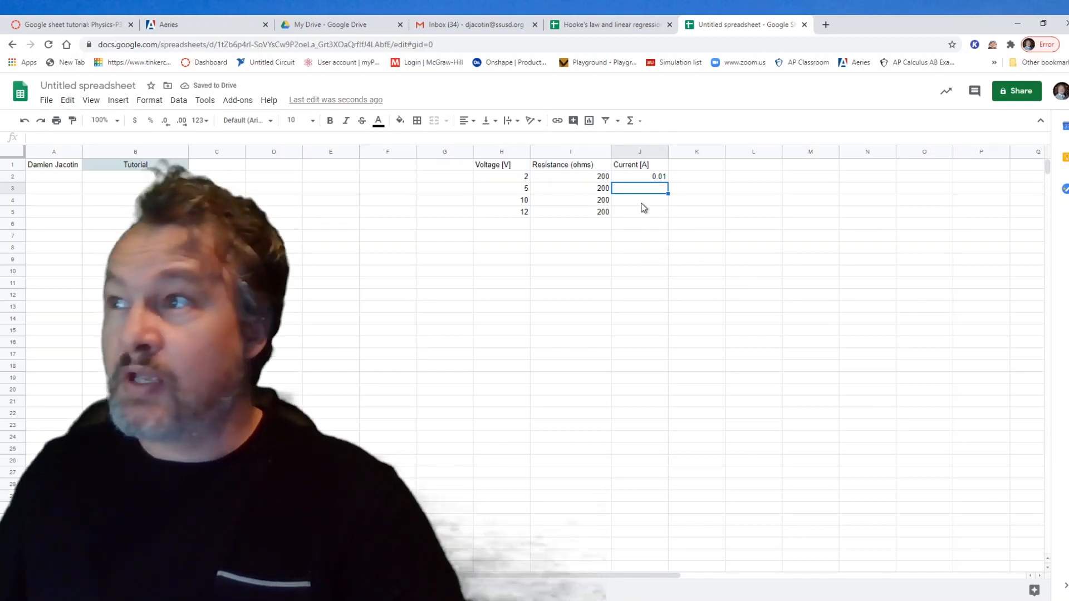
- Fill the current formula from J2 down through J5
{"action": "left_click", "coordinate": [648, 177]}
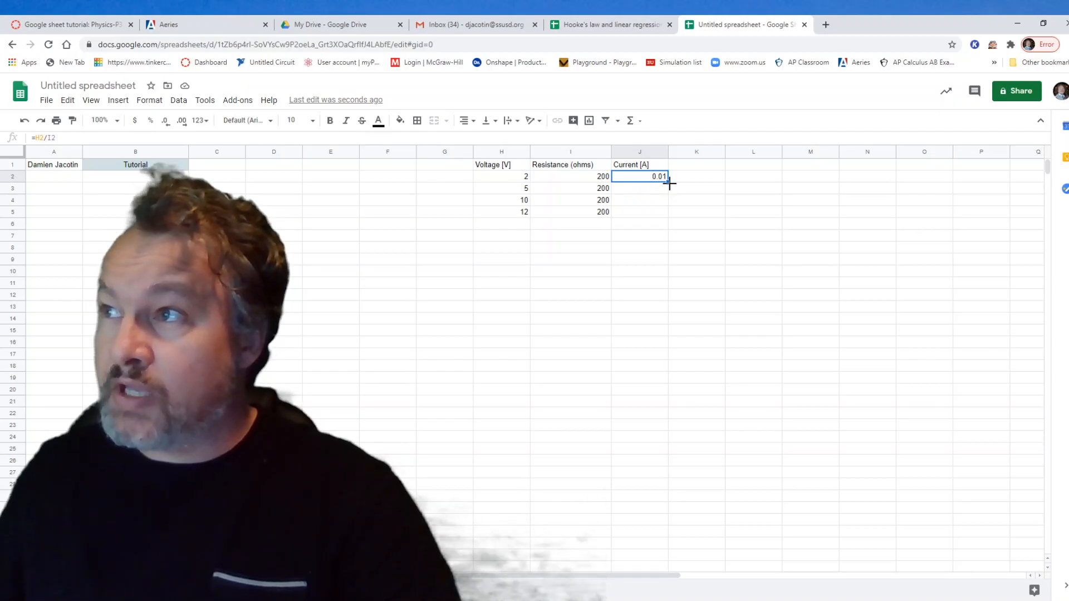
{"action": "left_click_drag", "start_coordinate": [669, 183], "coordinate": [674, 216]}
{"action": "left_click", "coordinate": [682, 271]}
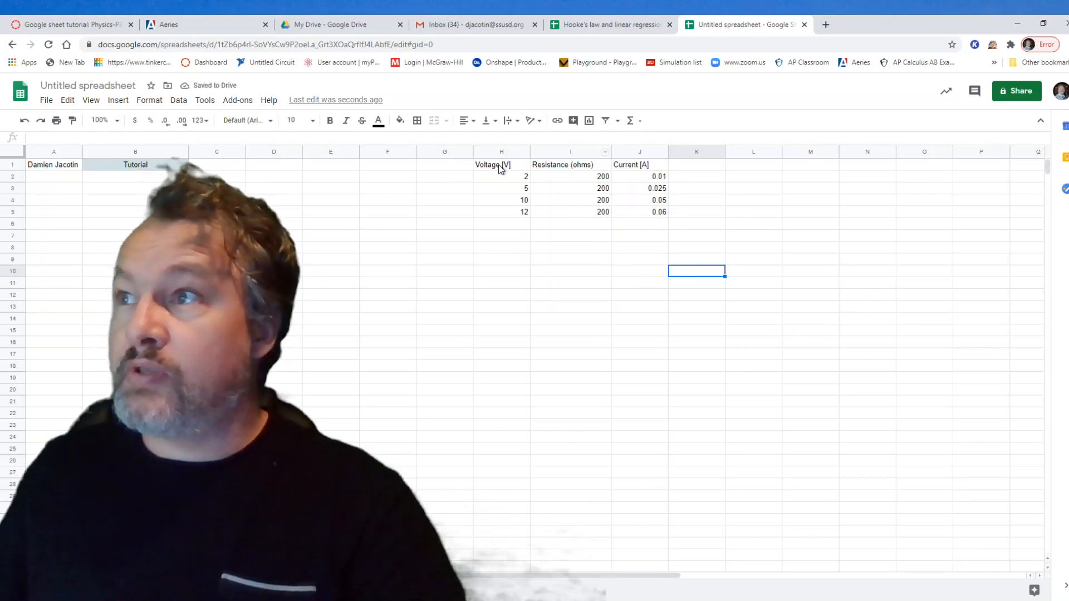
- Apply borders around all cells of the table H1:J5
{"action": "left_click_drag", "start_coordinate": [483, 165], "coordinate": [633, 225]}
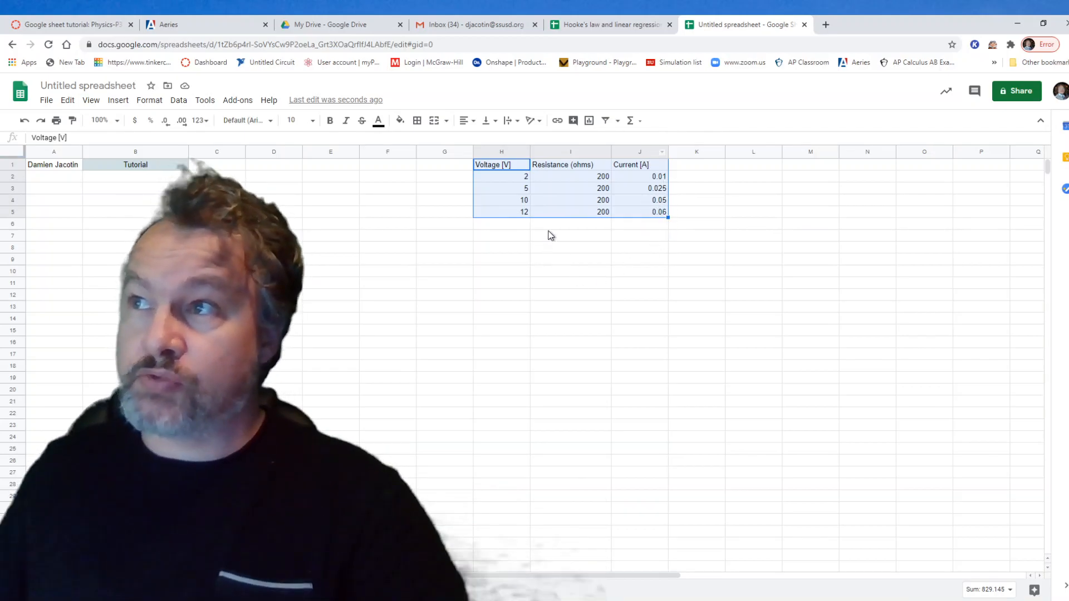
{"action": "left_click", "coordinate": [417, 121]}
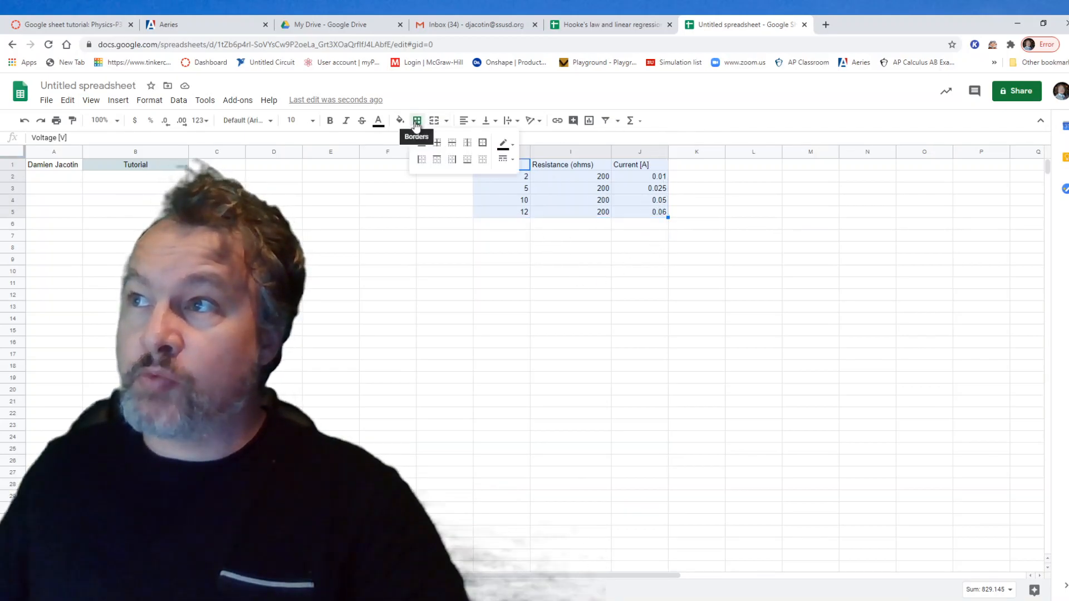
{"action": "left_click", "coordinate": [421, 143]}
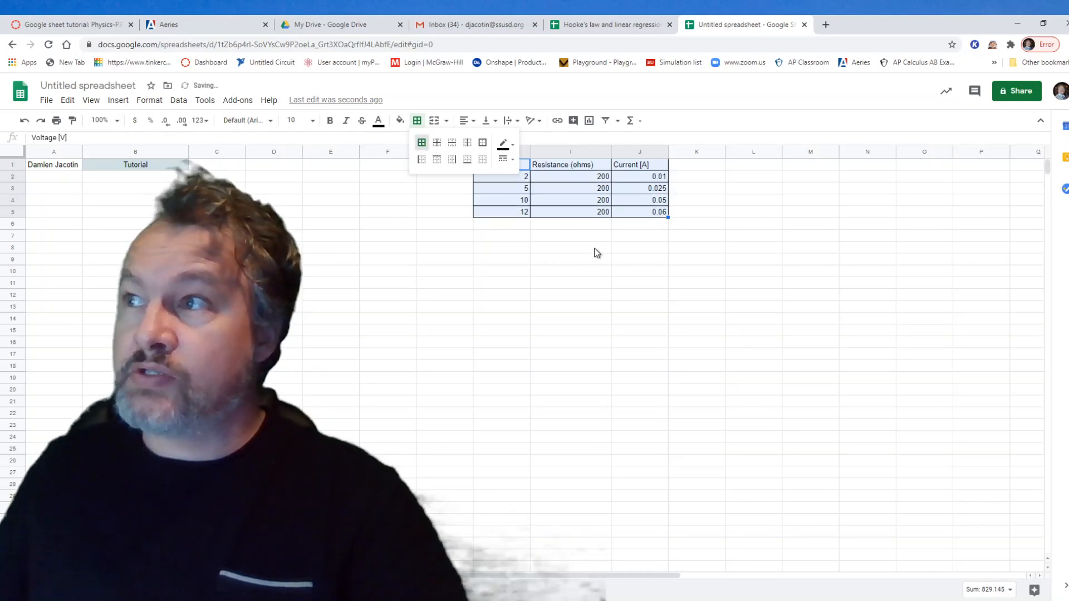
{"action": "left_click", "coordinate": [596, 248]}
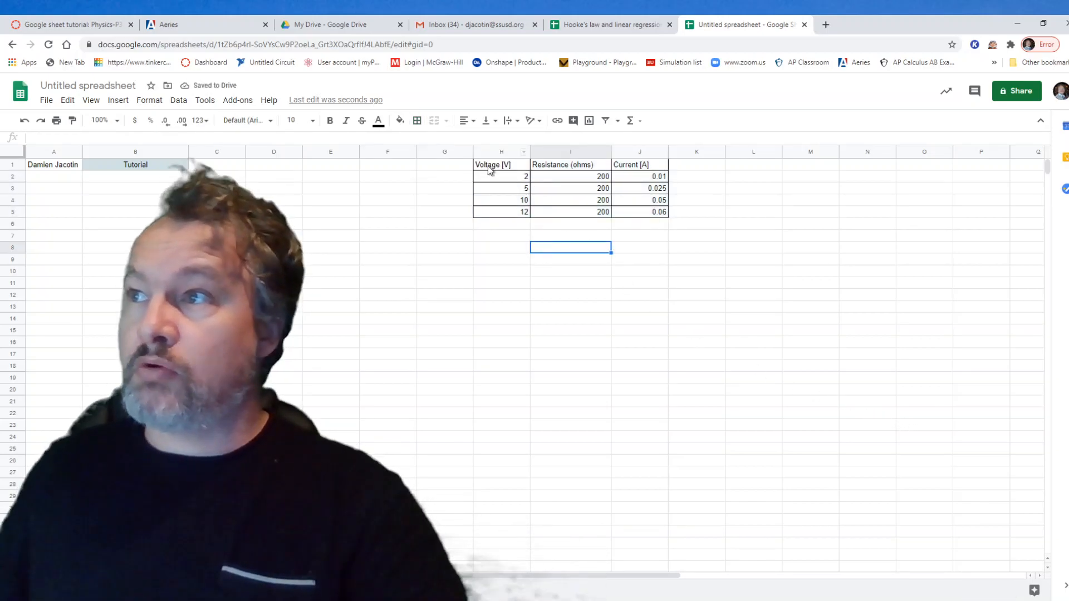
- Fill the table's heading cells H1:J1 with light purple
{"action": "left_click_drag", "start_coordinate": [490, 168], "coordinate": [663, 166]}
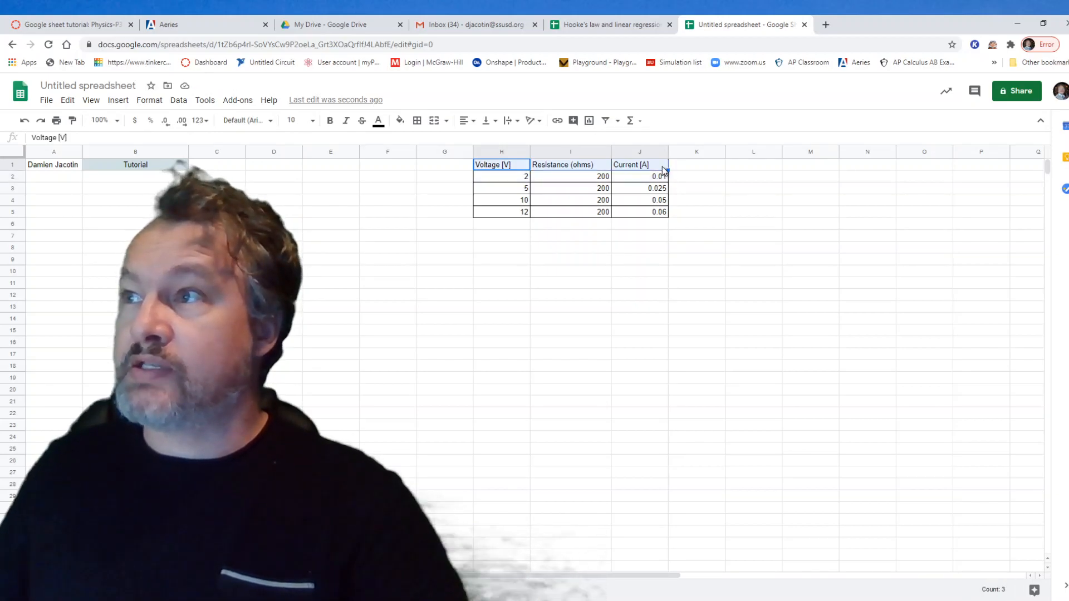
{"action": "left_click", "coordinate": [399, 120]}
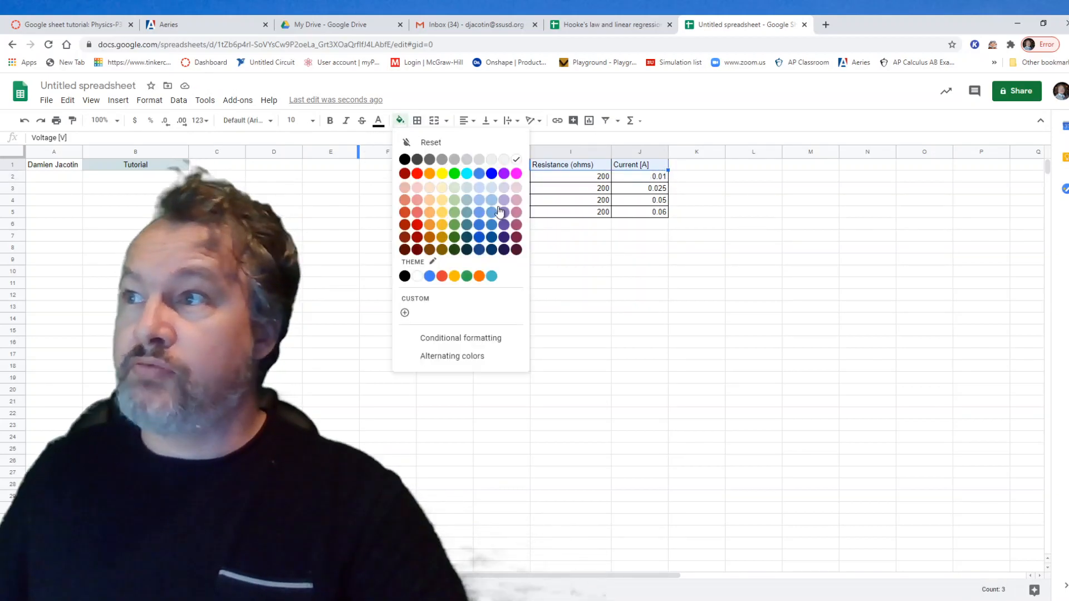
{"action": "left_click", "coordinate": [506, 189]}
{"action": "left_click", "coordinate": [647, 260]}
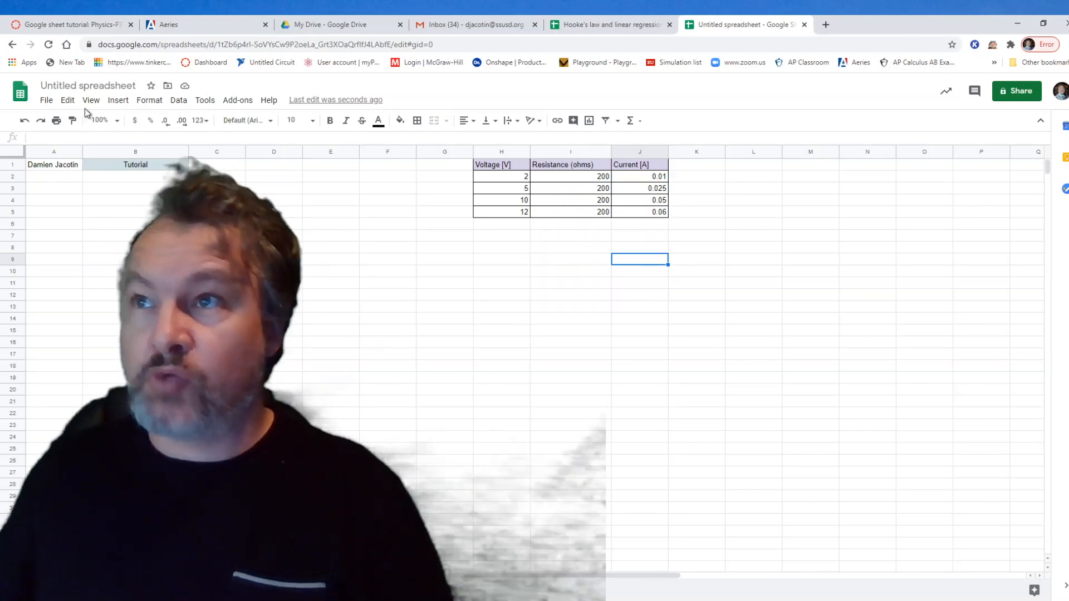
- Insert a chart and place it just below the data table, starting at column H
{"action": "left_click", "coordinate": [118, 102]}
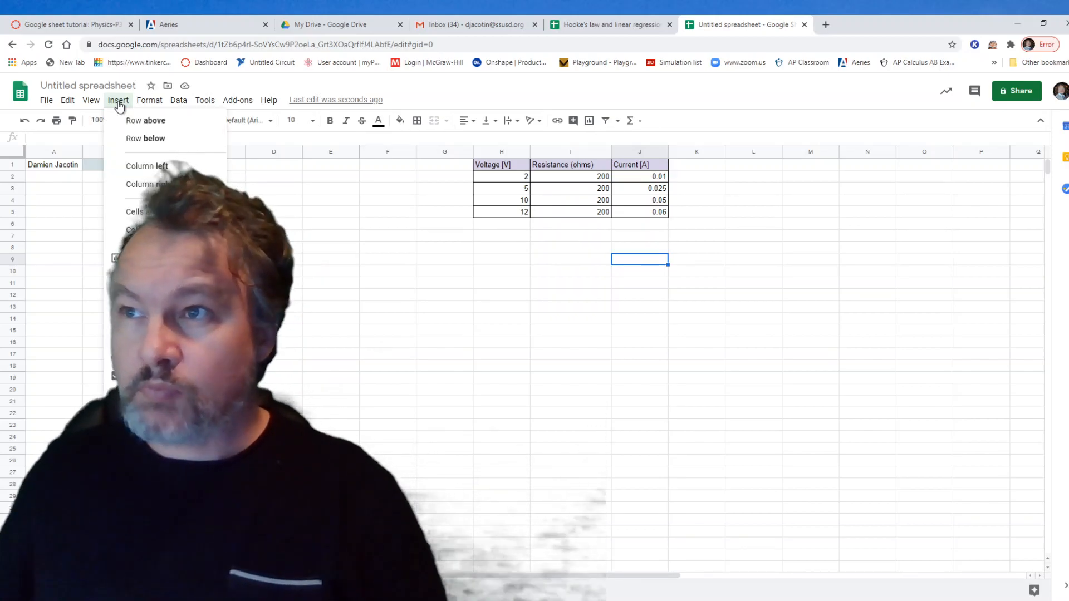
{"action": "left_click", "coordinate": [136, 258]}
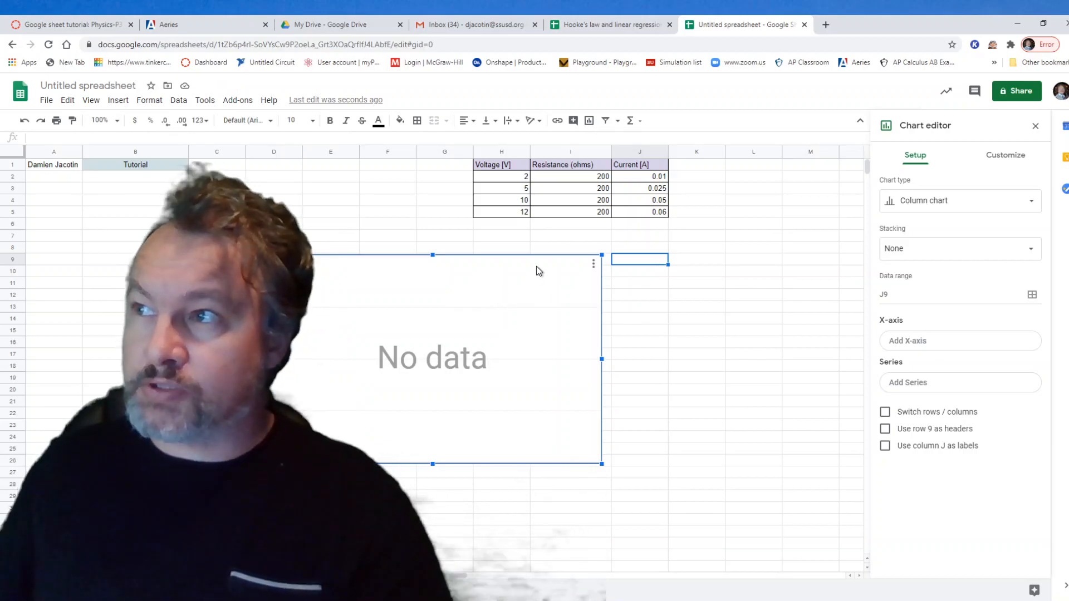
{"action": "left_click_drag", "start_coordinate": [543, 258], "coordinate": [752, 256]}
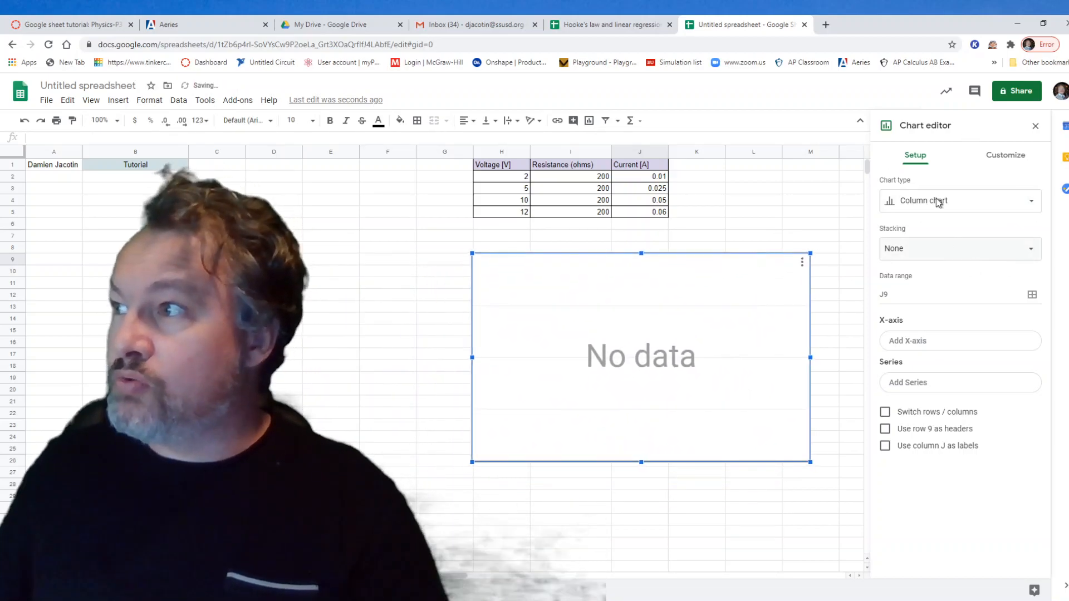
- Change the chart type to Scatter chart
{"action": "left_click", "coordinate": [1030, 201]}
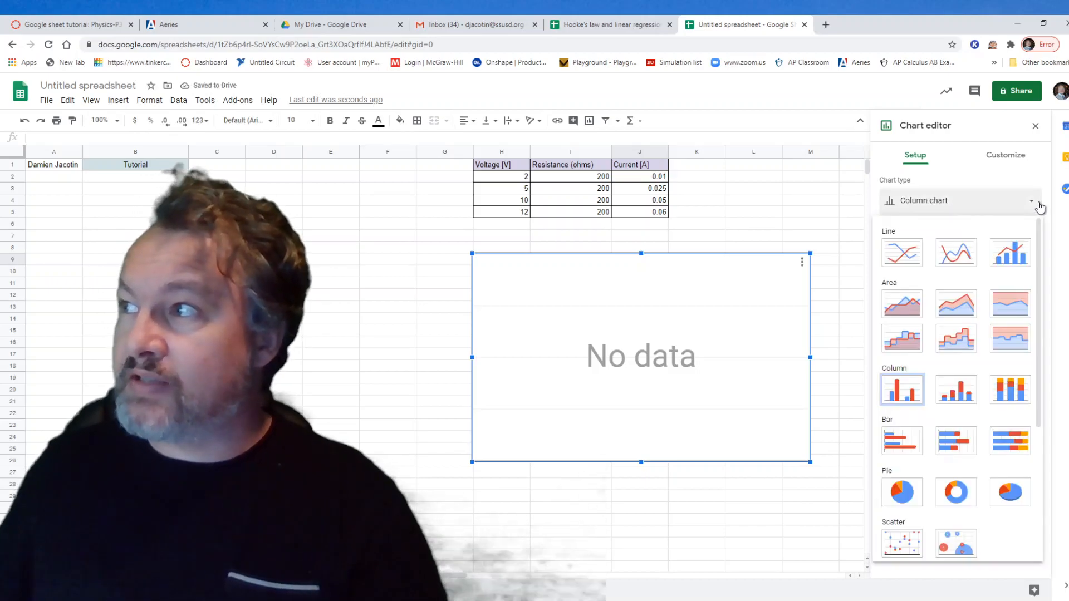
{"action": "scroll", "coordinate": [1041, 301], "scroll_direction": "down", "scroll_amount": 2}
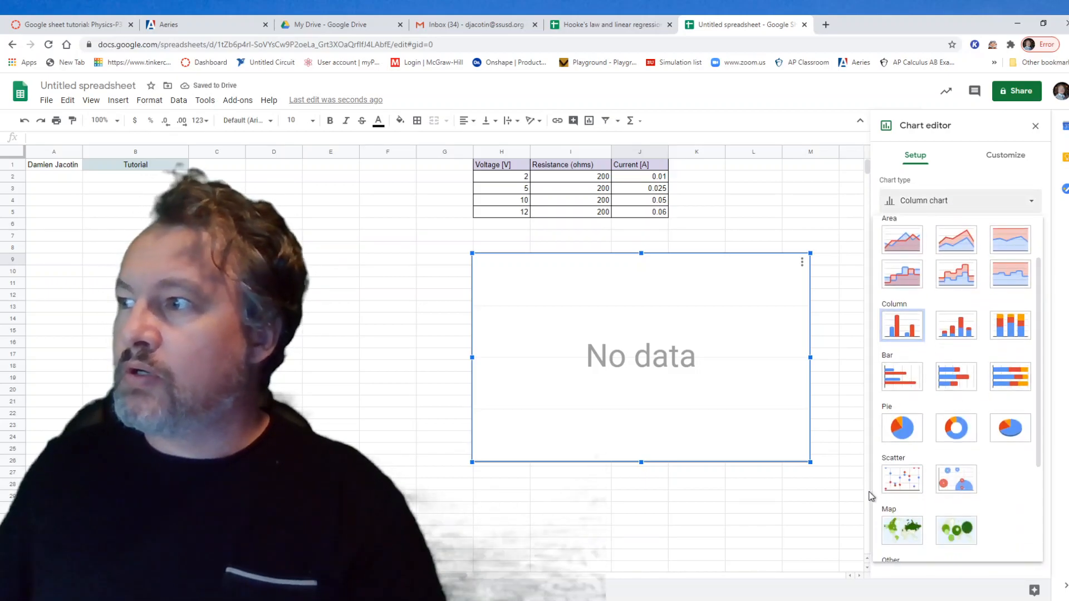
{"action": "left_click", "coordinate": [901, 482]}
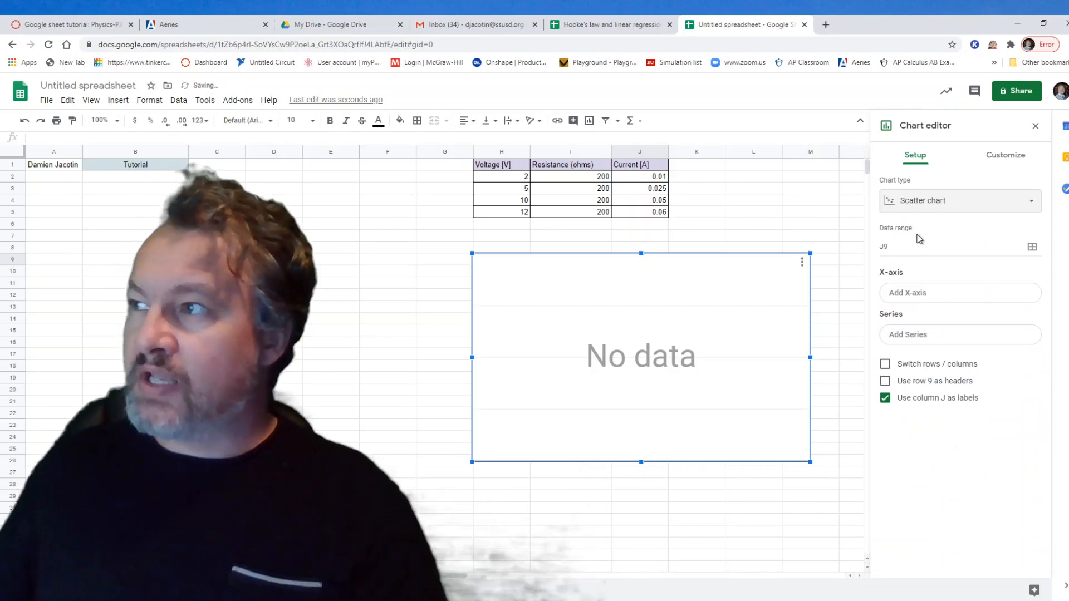
- Set the chart's data ranges to the current values J2:J5 first and the voltage values H2:H5 second
{"action": "left_click", "coordinate": [1033, 249]}
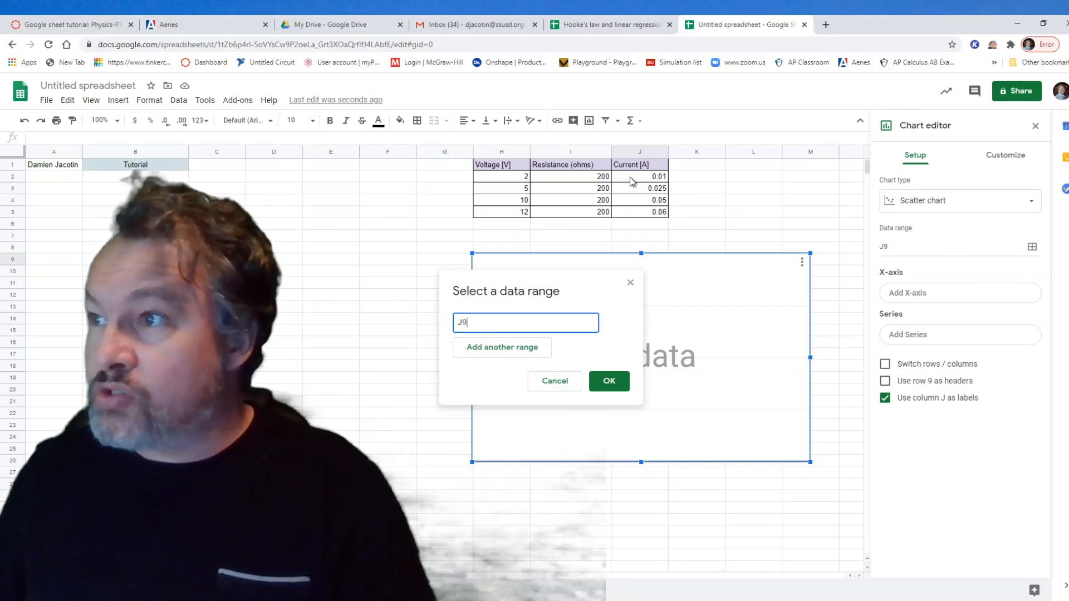
{"action": "left_click_drag", "start_coordinate": [630, 177], "coordinate": [635, 213]}
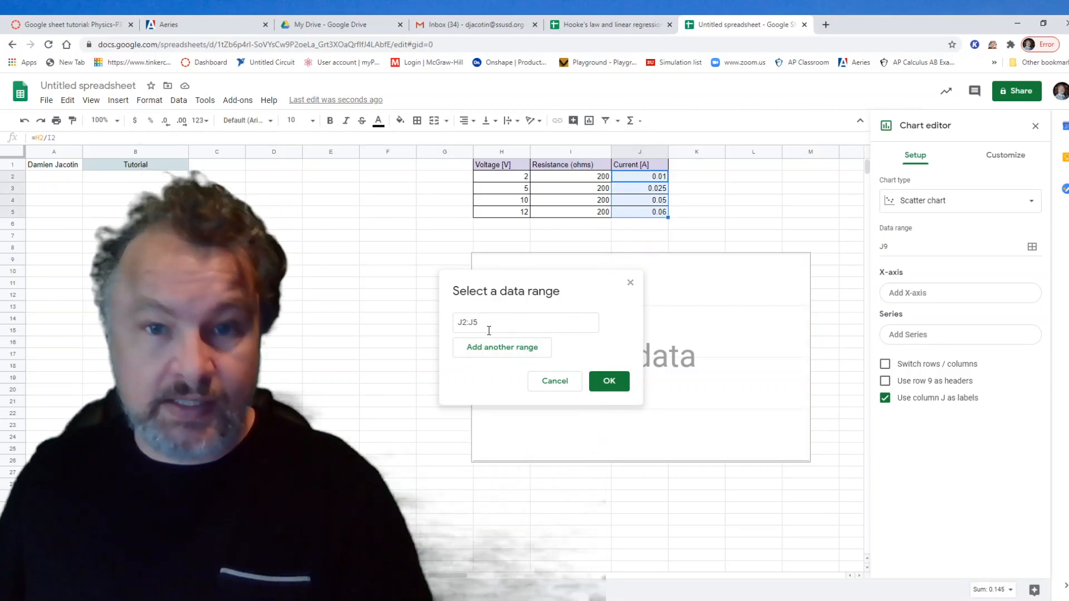
{"action": "left_click", "coordinate": [505, 349]}
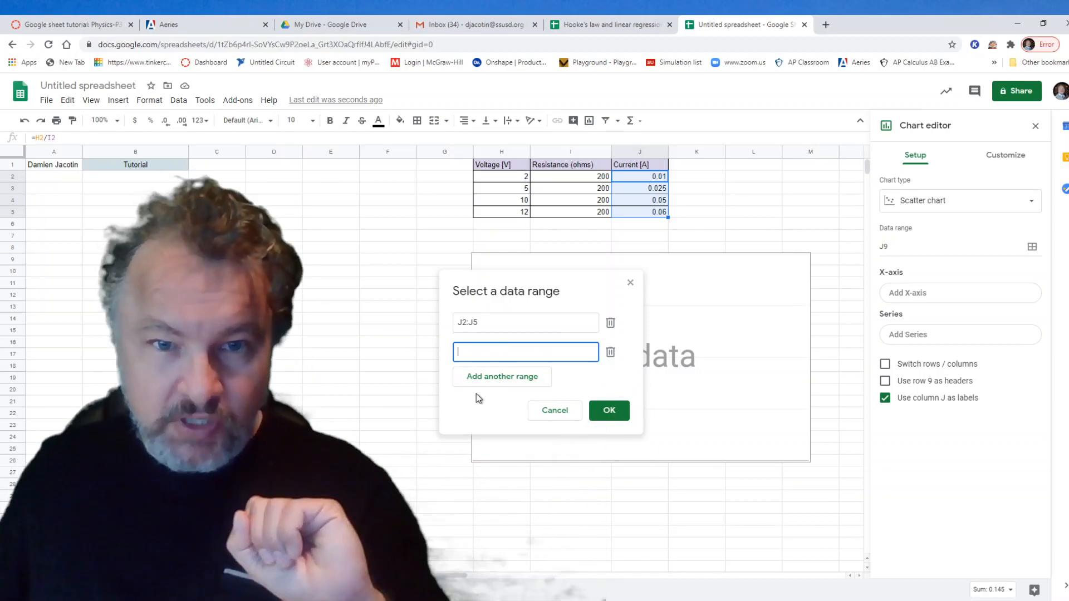
{"action": "left_click_drag", "start_coordinate": [501, 176], "coordinate": [501, 212]}
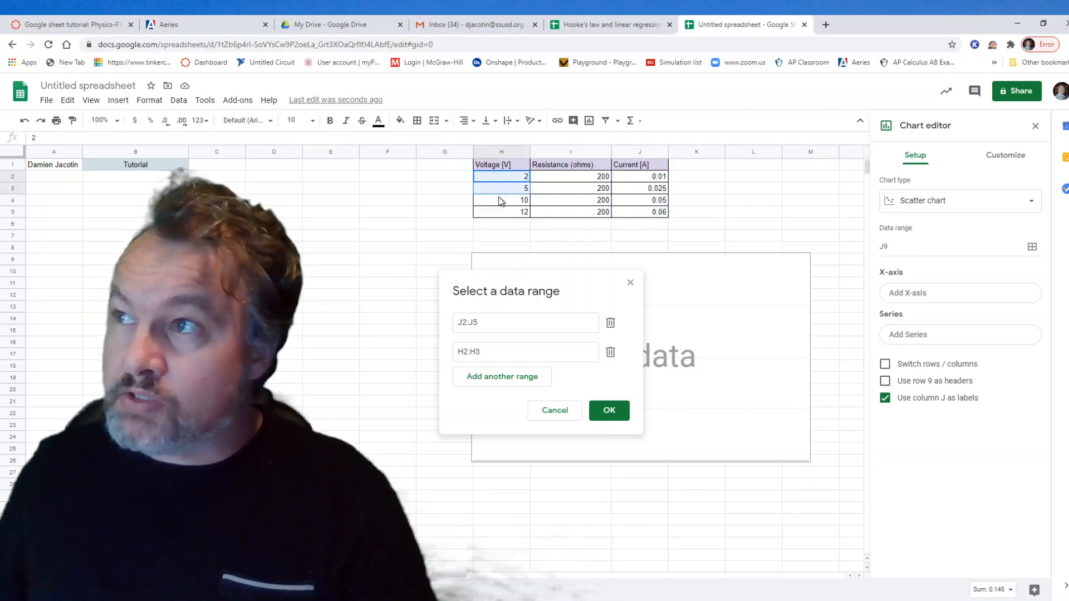
{"action": "left_click", "coordinate": [615, 411]}
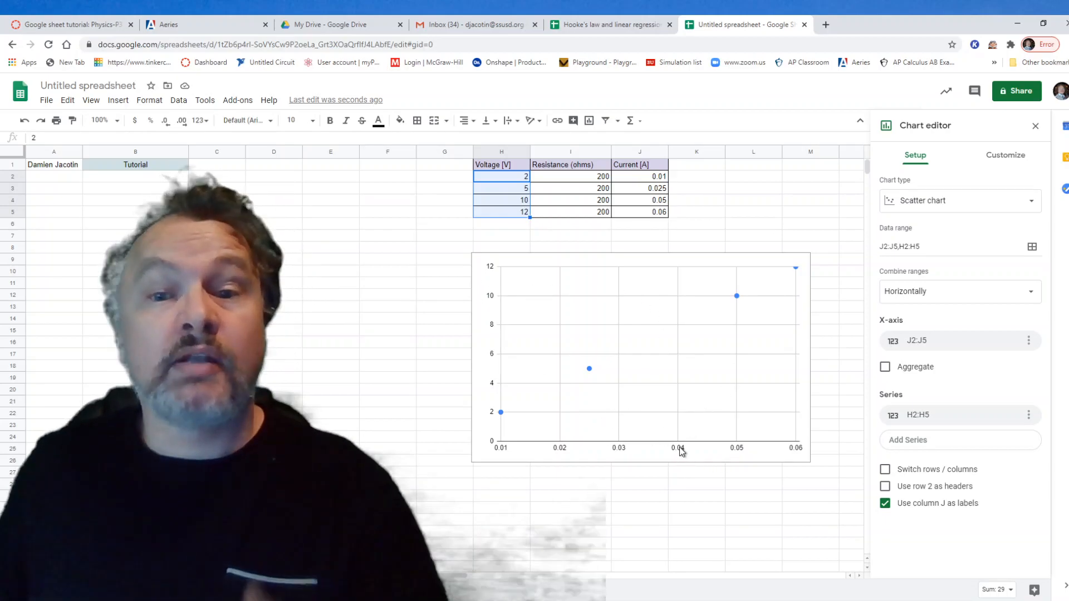
- Give the scatter chart the title "Ohm's Law" and open its series formatting options
{"action": "left_click", "coordinate": [1005, 156]}
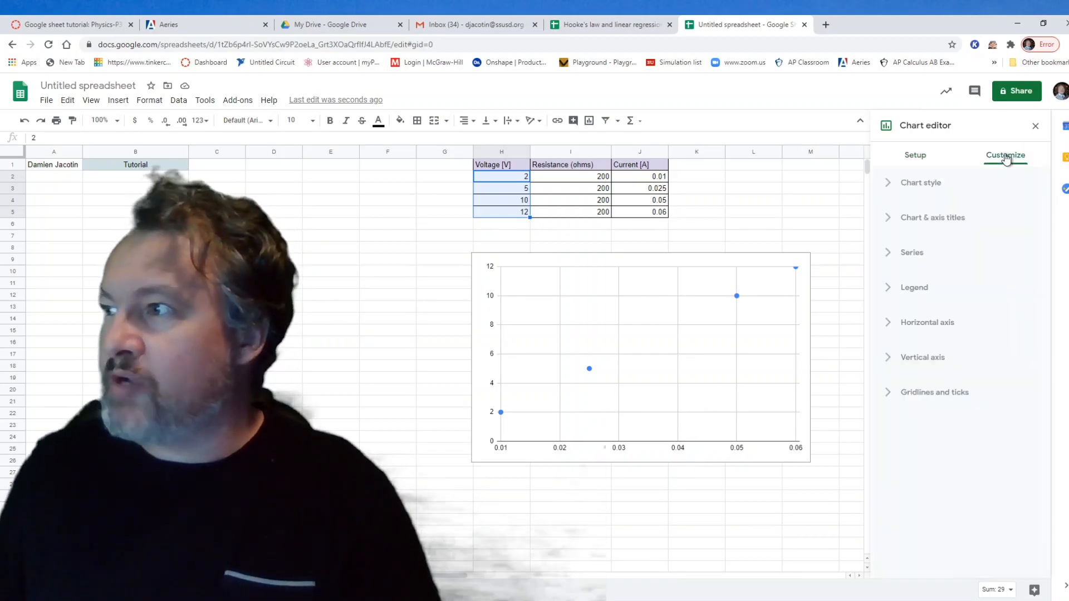
{"action": "left_click", "coordinate": [908, 223]}
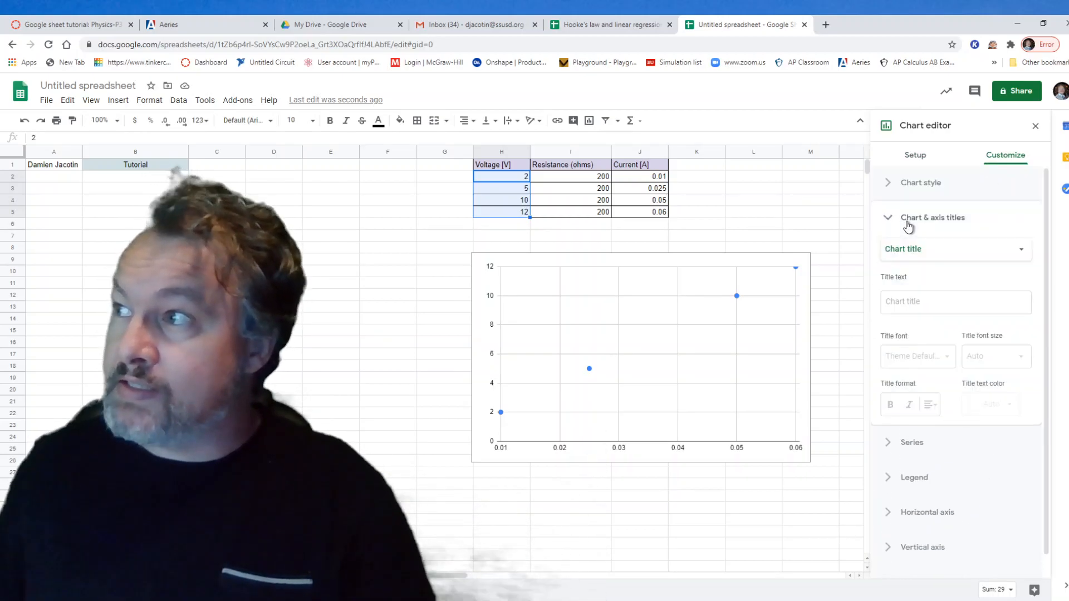
{"action": "left_click", "coordinate": [912, 299]}
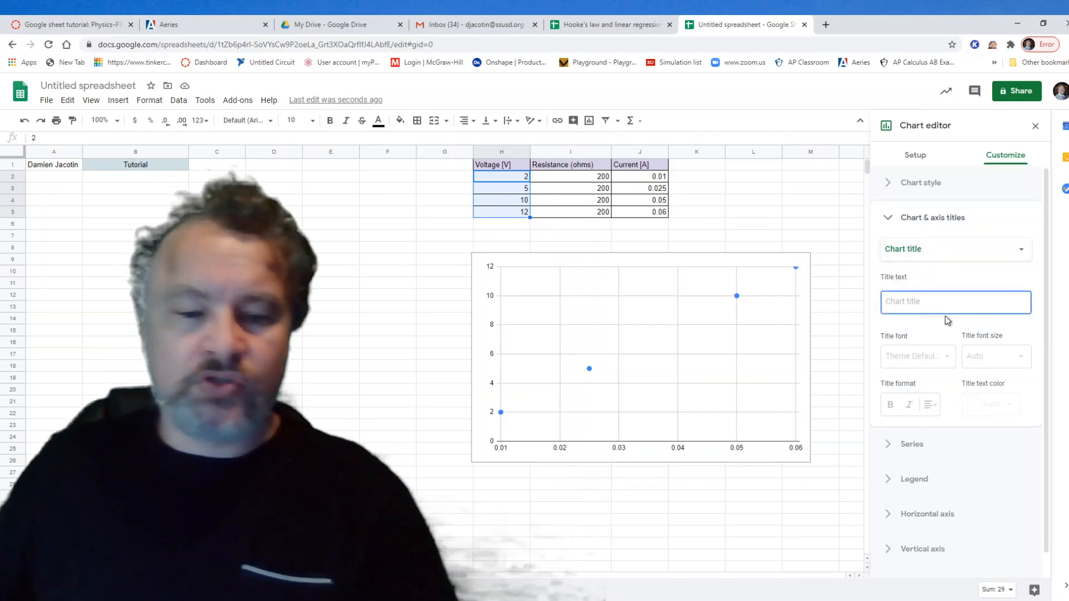
{"action": "type", "text": "O"}
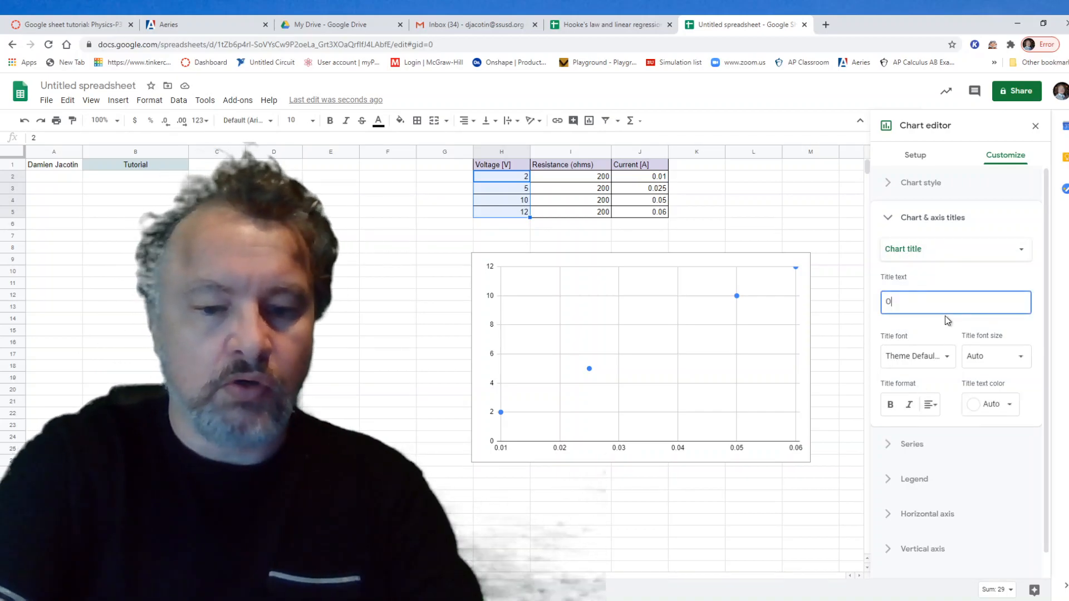
{"action": "type", "text": "hm's Law"}
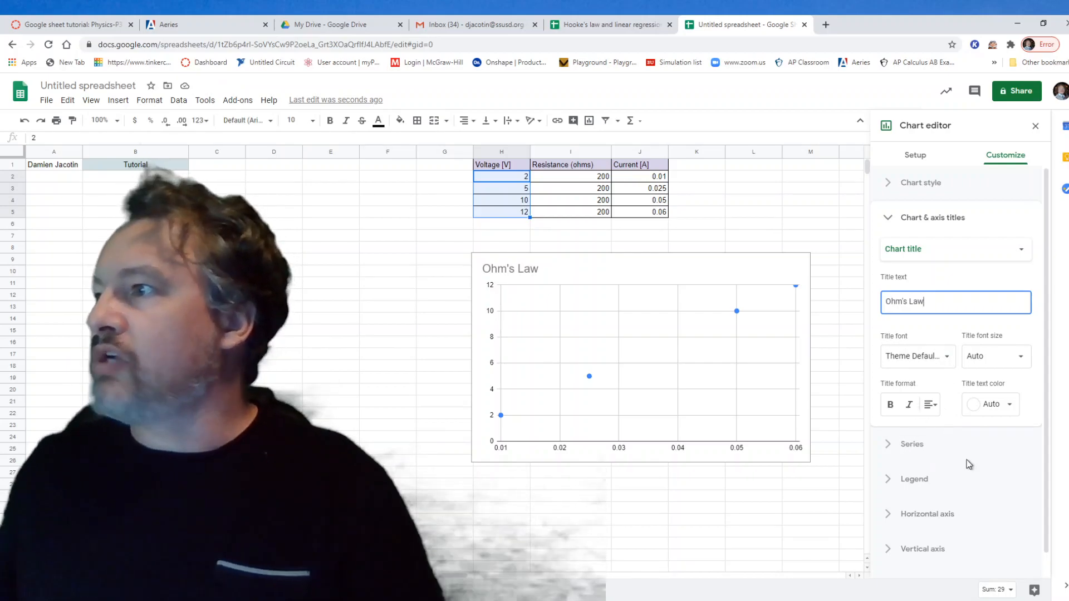
{"action": "left_click", "coordinate": [1005, 444]}
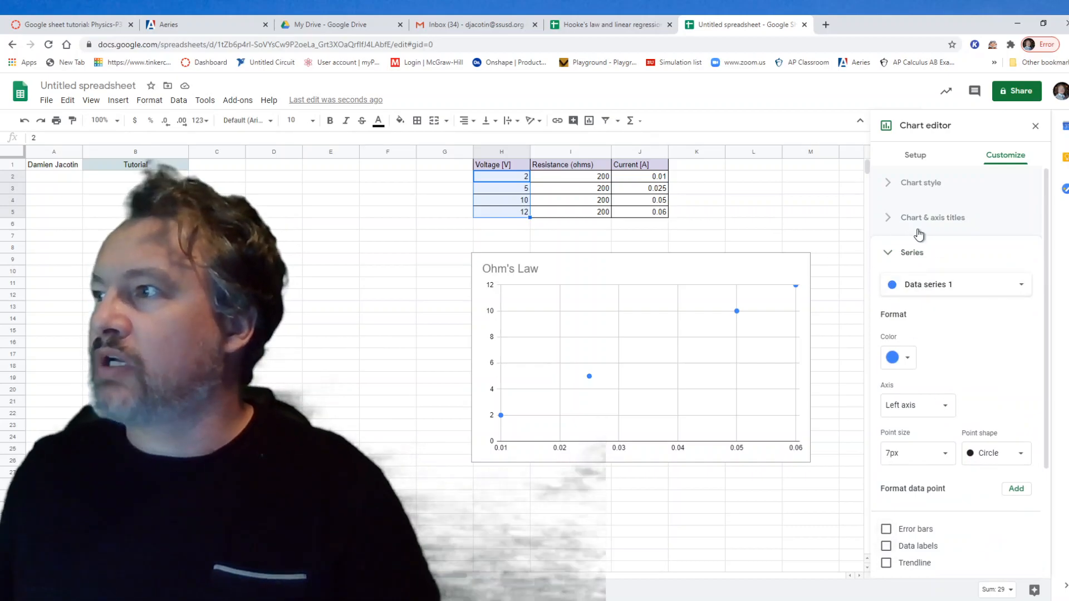
- Give the chart's horizontal axis the title "Current"
{"action": "left_click", "coordinate": [888, 223]}
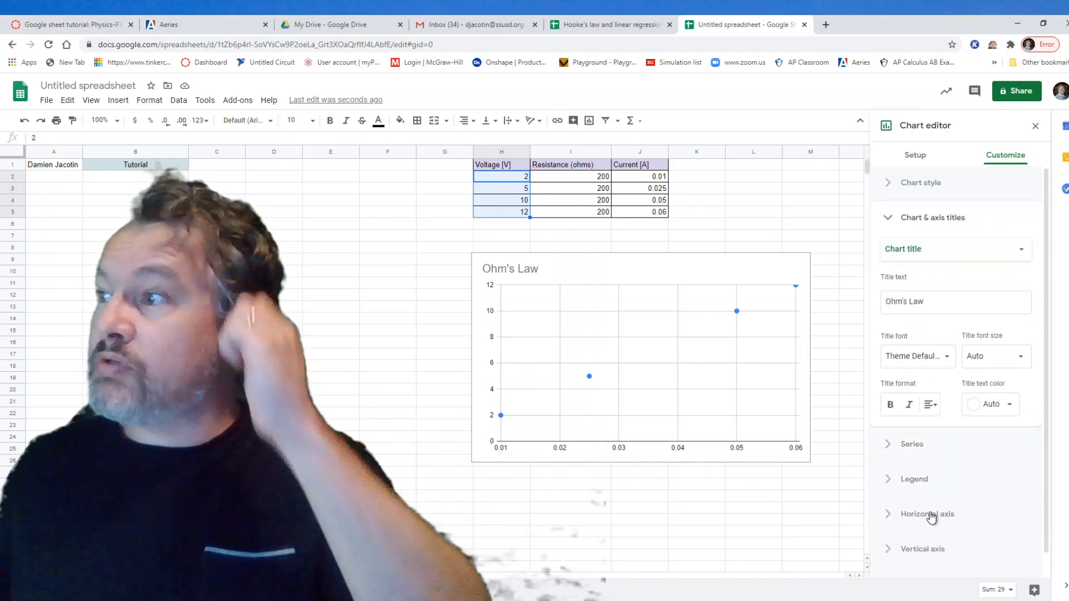
{"action": "left_click", "coordinate": [928, 515]}
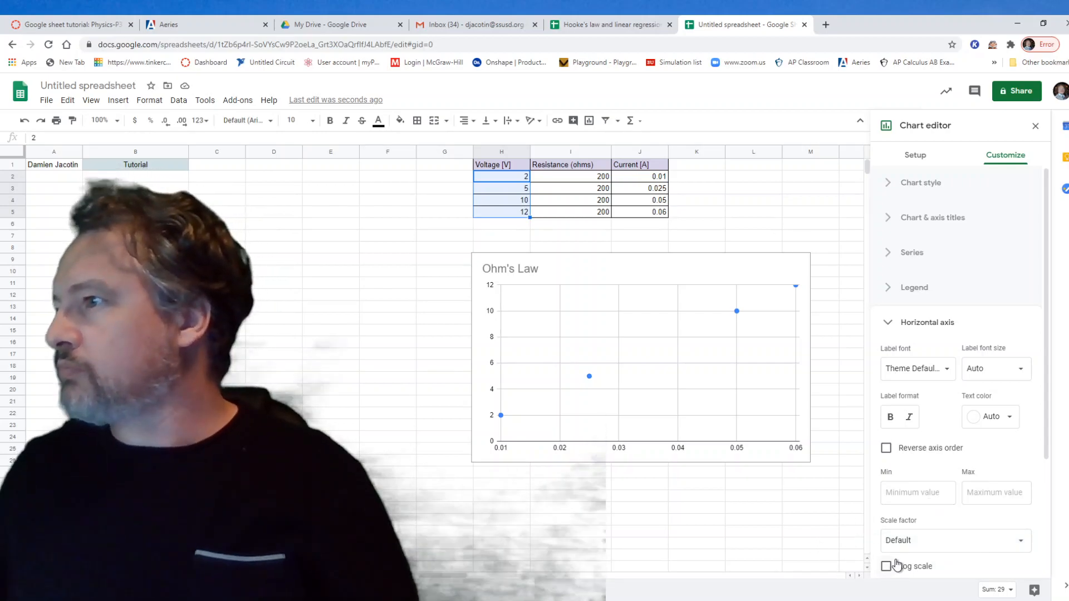
{"action": "left_click", "coordinate": [890, 218]}
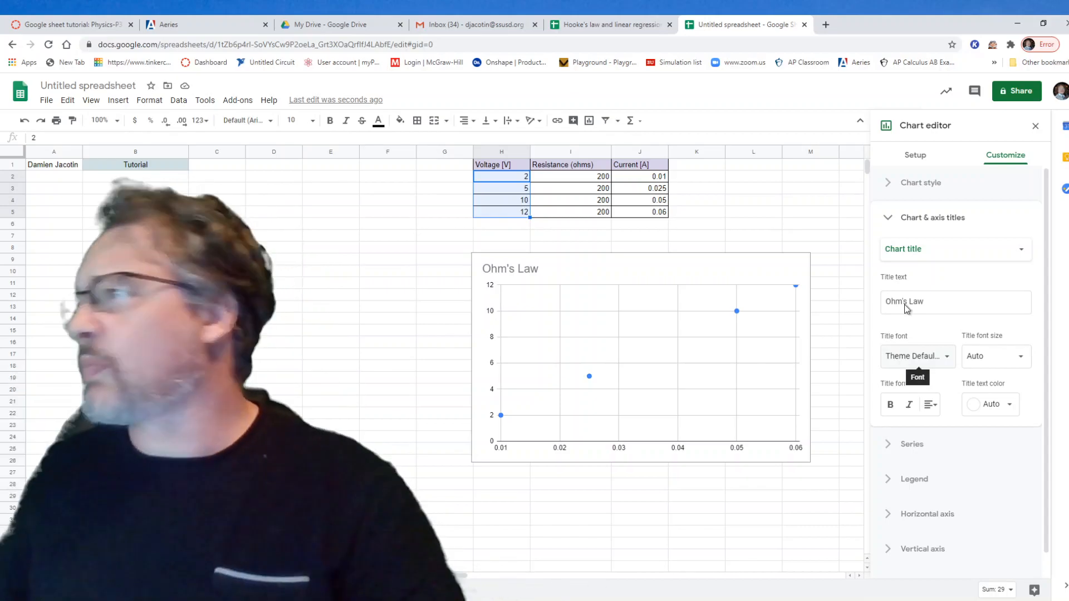
{"action": "left_click", "coordinate": [1022, 258]}
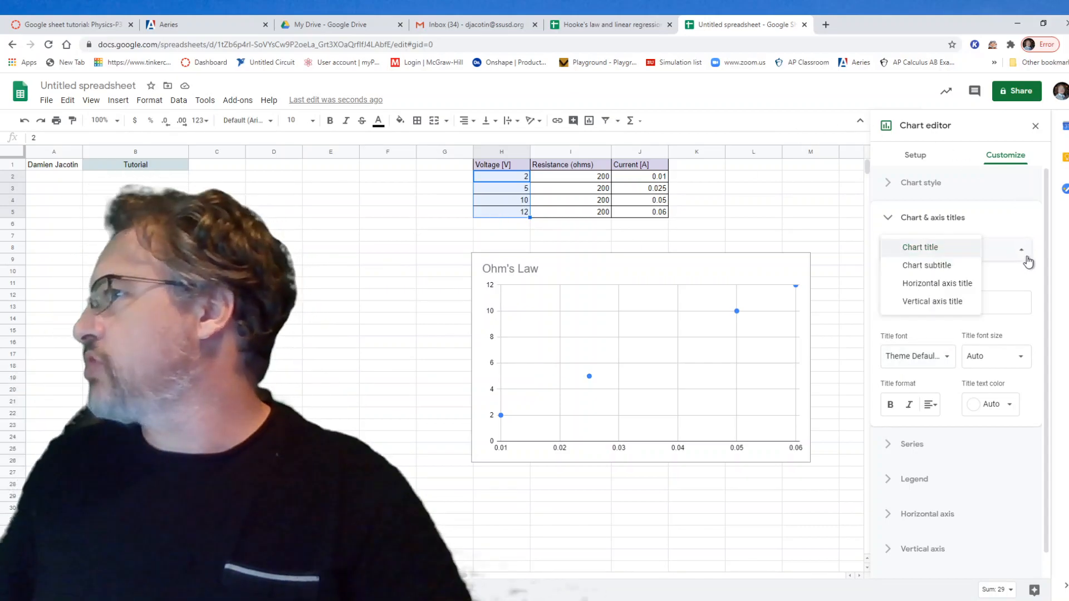
{"action": "left_click", "coordinate": [939, 284]}
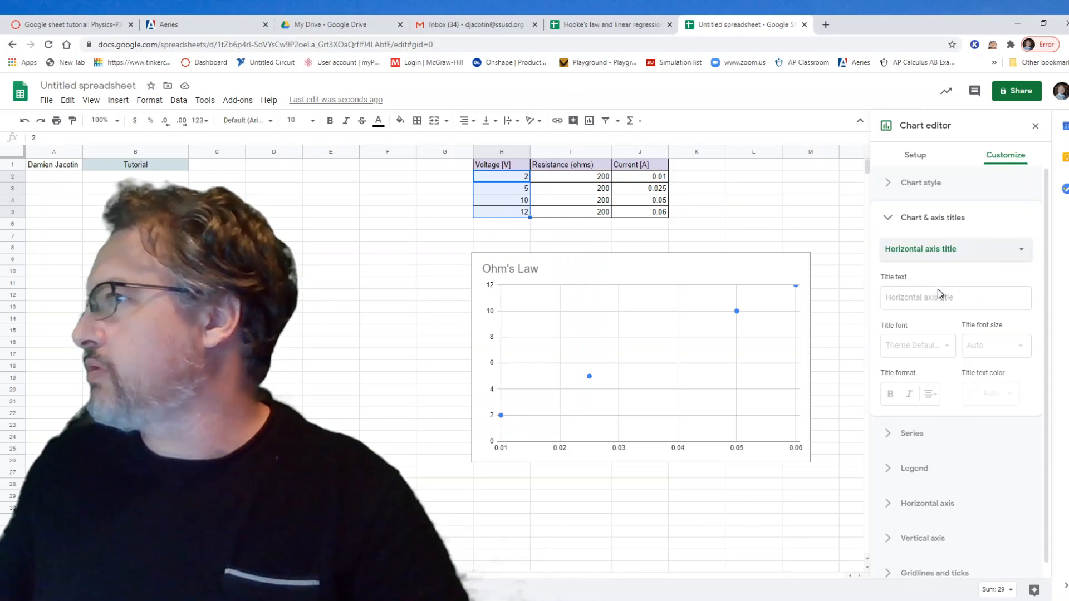
{"action": "left_click", "coordinate": [926, 299]}
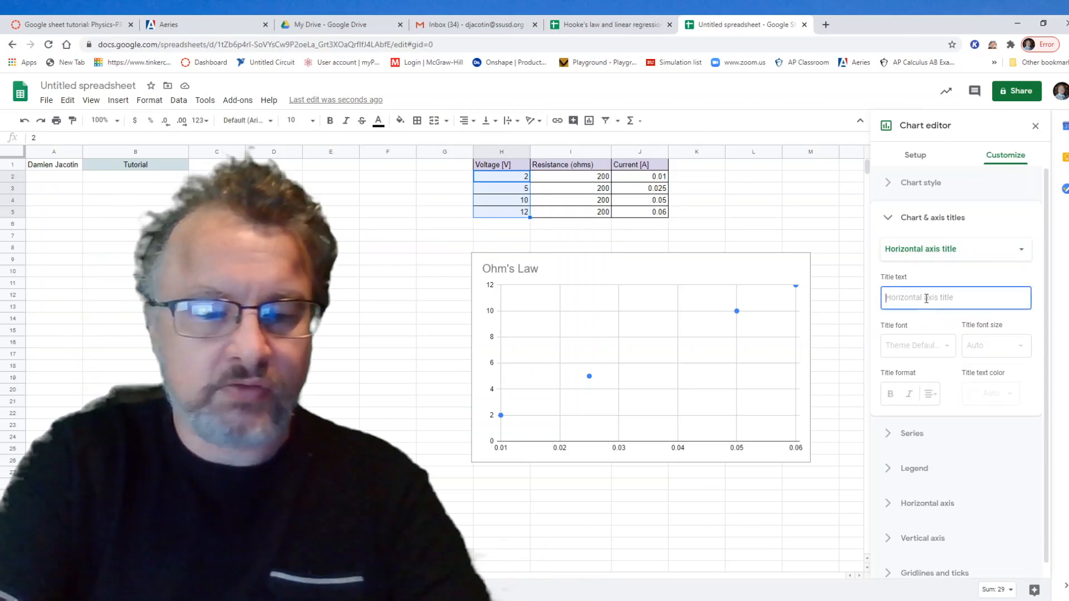
{"action": "type", "text": "Current"}
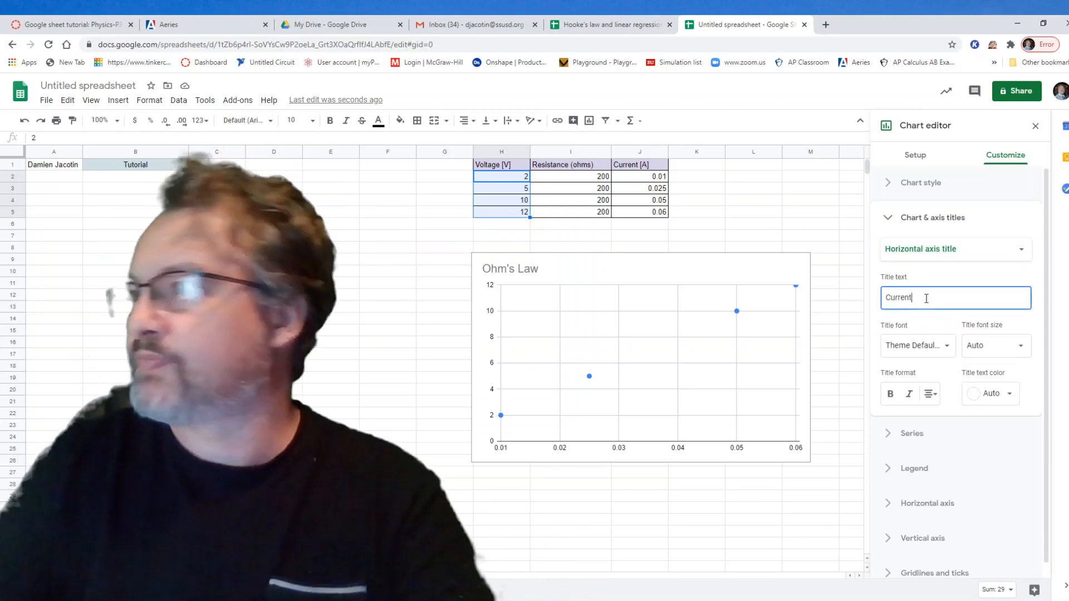
- Give the chart's vertical axis the title "Voltage"
{"action": "left_click", "coordinate": [1022, 254]}
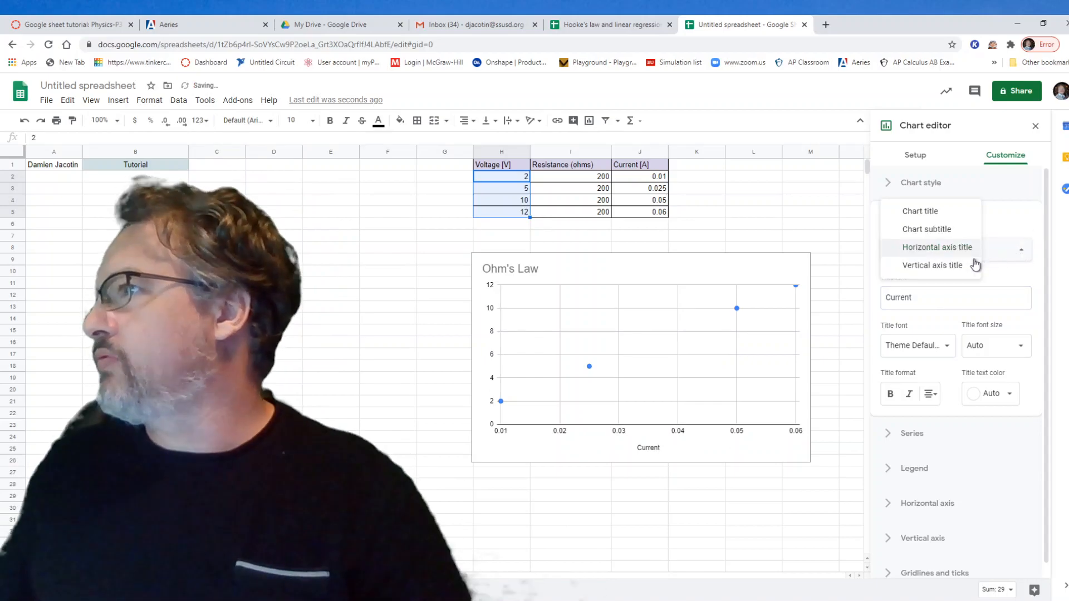
{"action": "left_click", "coordinate": [954, 266]}
{"action": "left_click", "coordinate": [924, 306]}
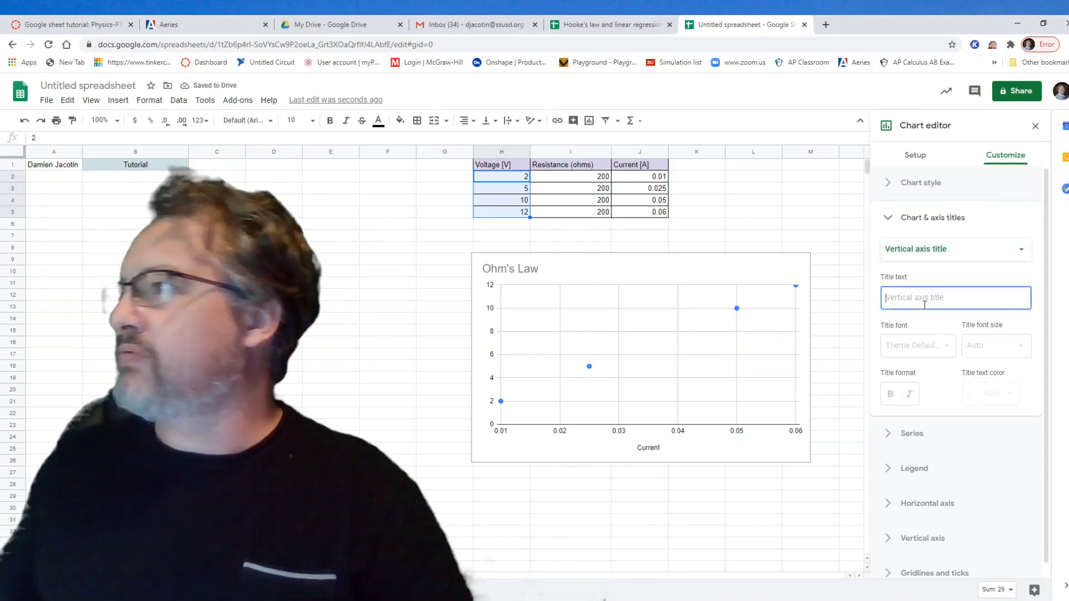
{"action": "type", "text": "Vol"}
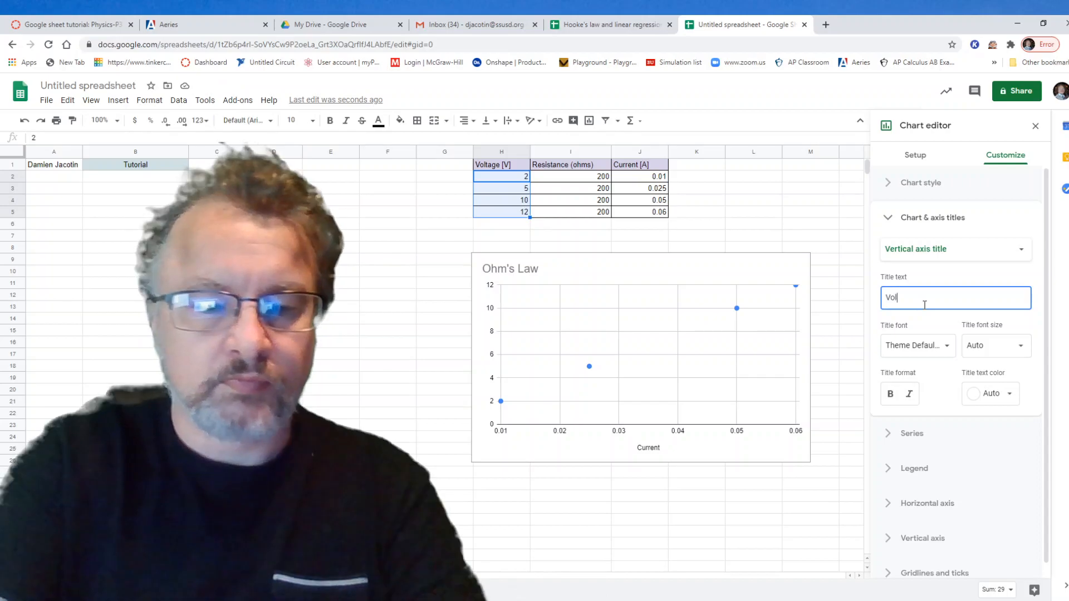
{"action": "type", "text": "tage"}
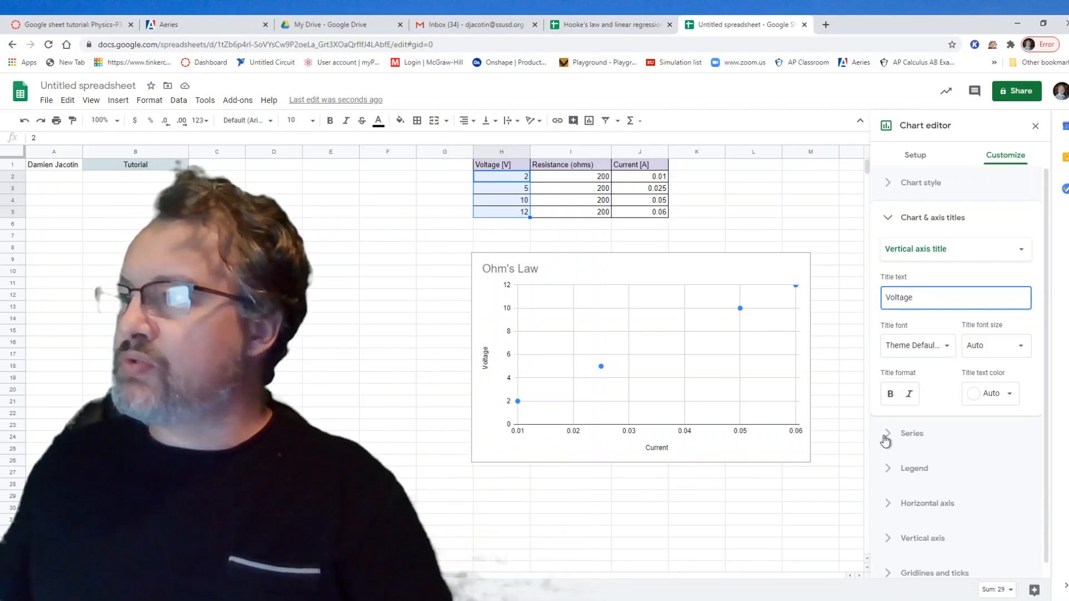
- Format the data series with Square points, trying blue as the color first and settling on red
{"action": "left_click", "coordinate": [902, 434]}
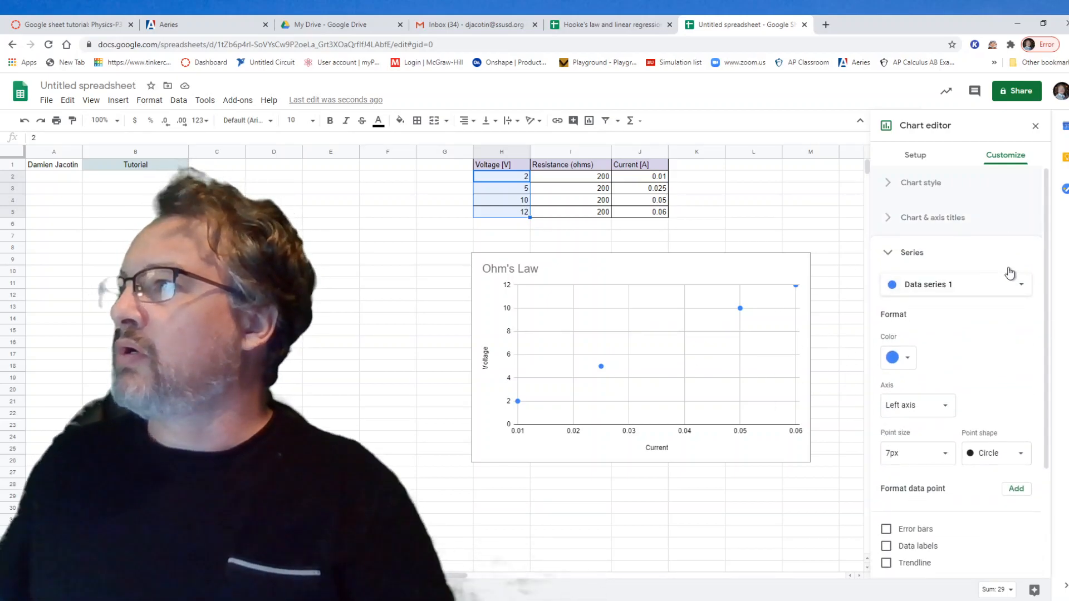
{"action": "left_click", "coordinate": [1027, 290]}
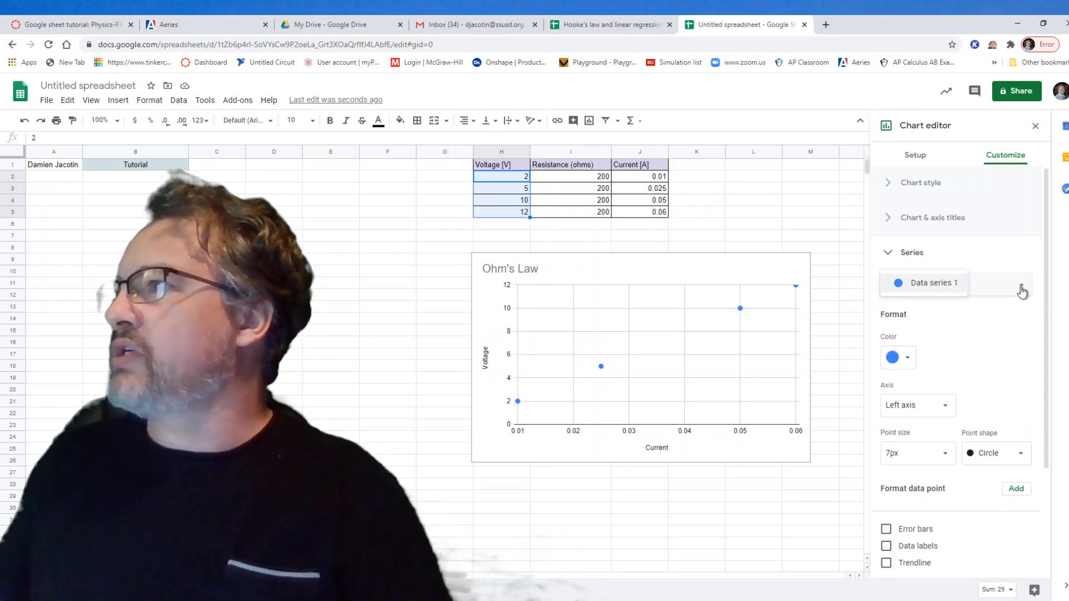
{"action": "left_click", "coordinate": [908, 363]}
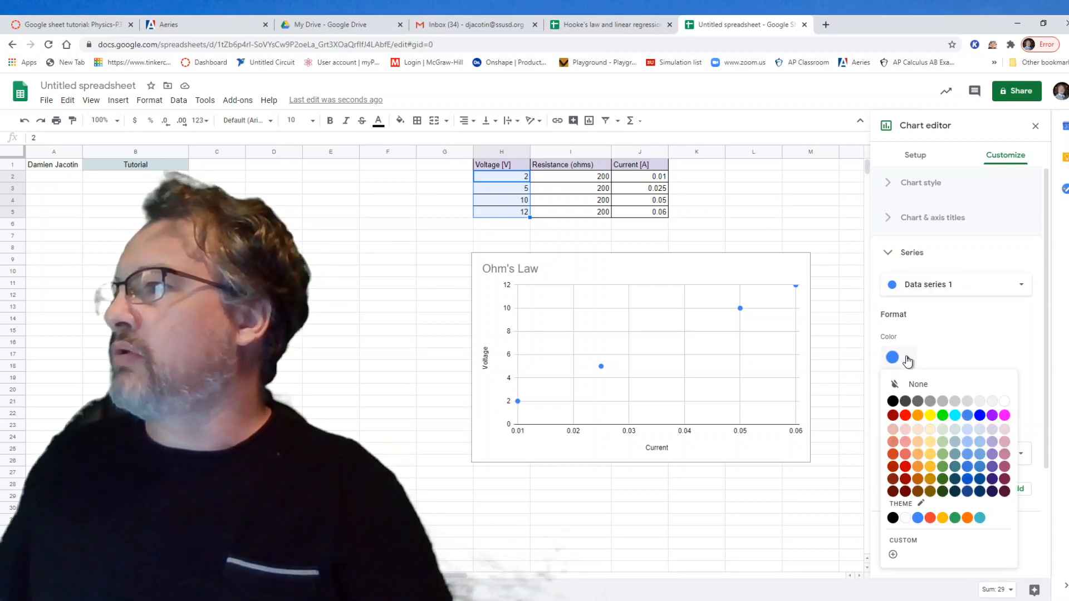
{"action": "left_click", "coordinate": [980, 415]}
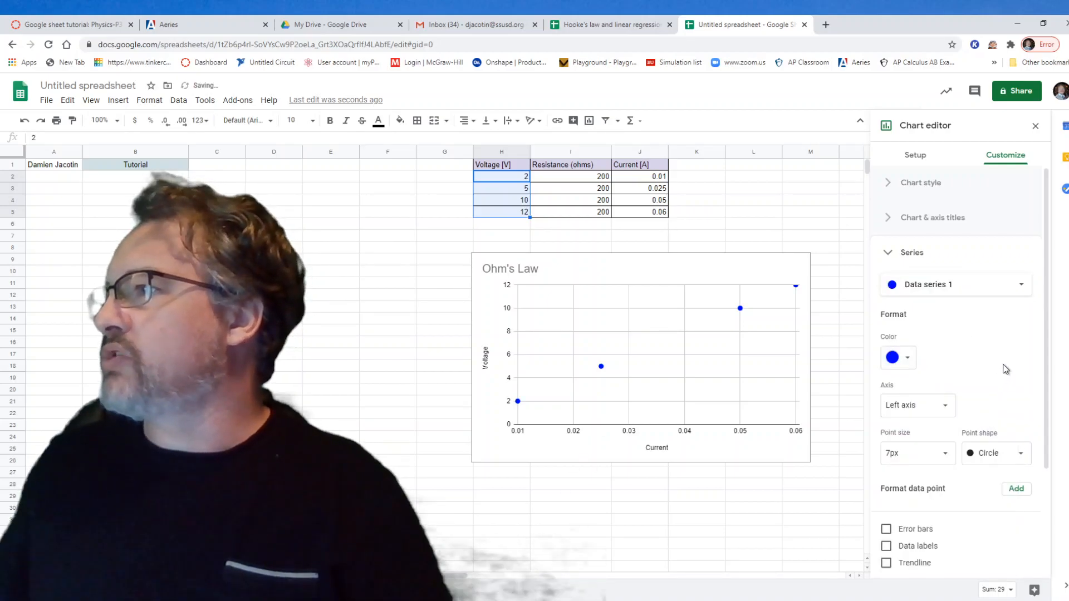
{"action": "left_click", "coordinate": [1026, 461]}
{"action": "left_click", "coordinate": [997, 488]}
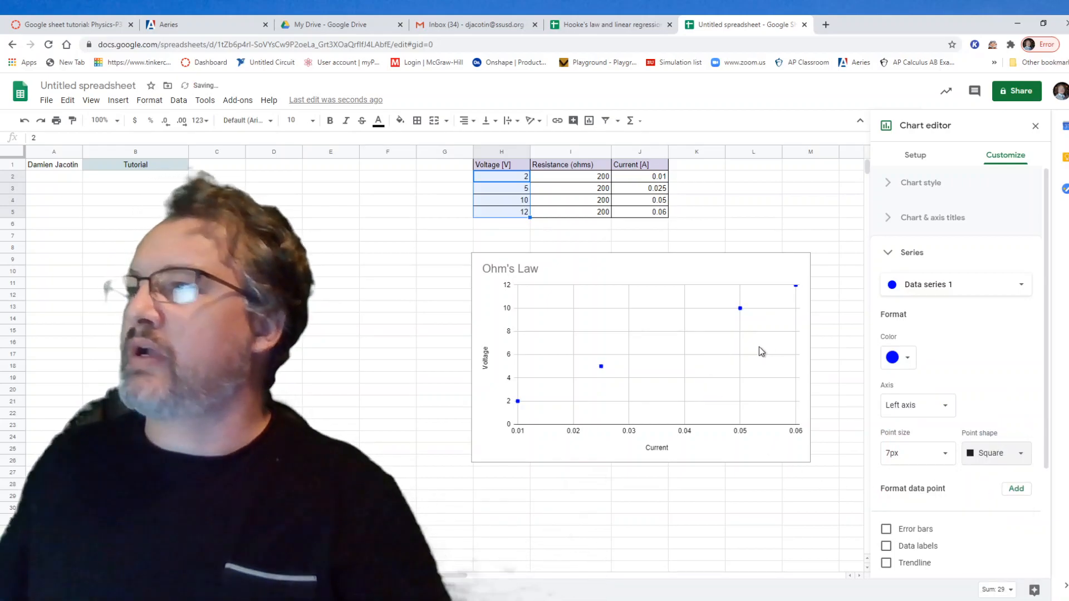
{"action": "left_click", "coordinate": [907, 358]}
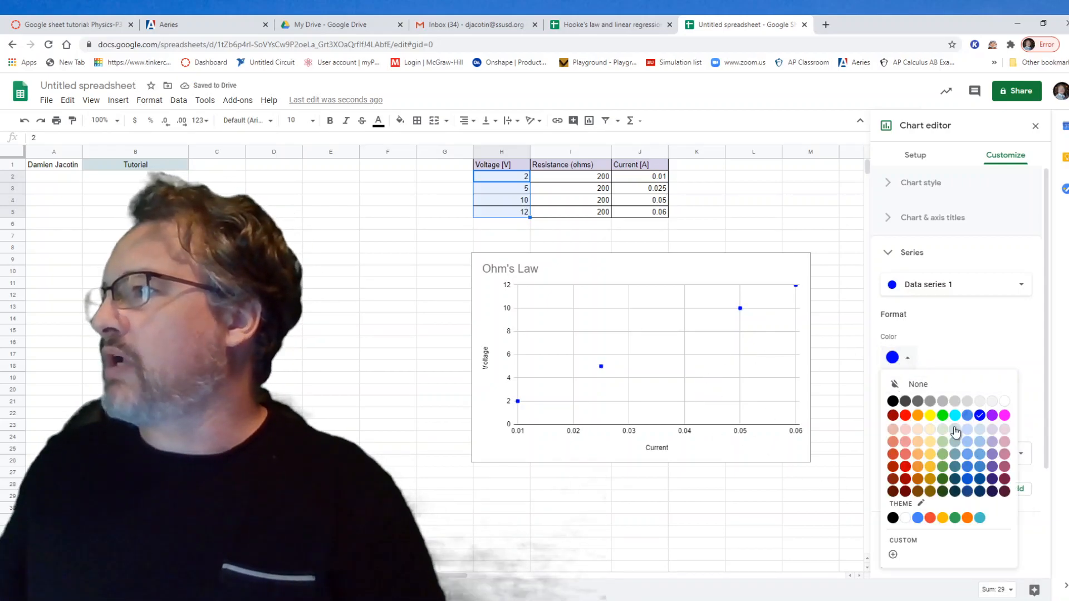
{"action": "left_click", "coordinate": [905, 415]}
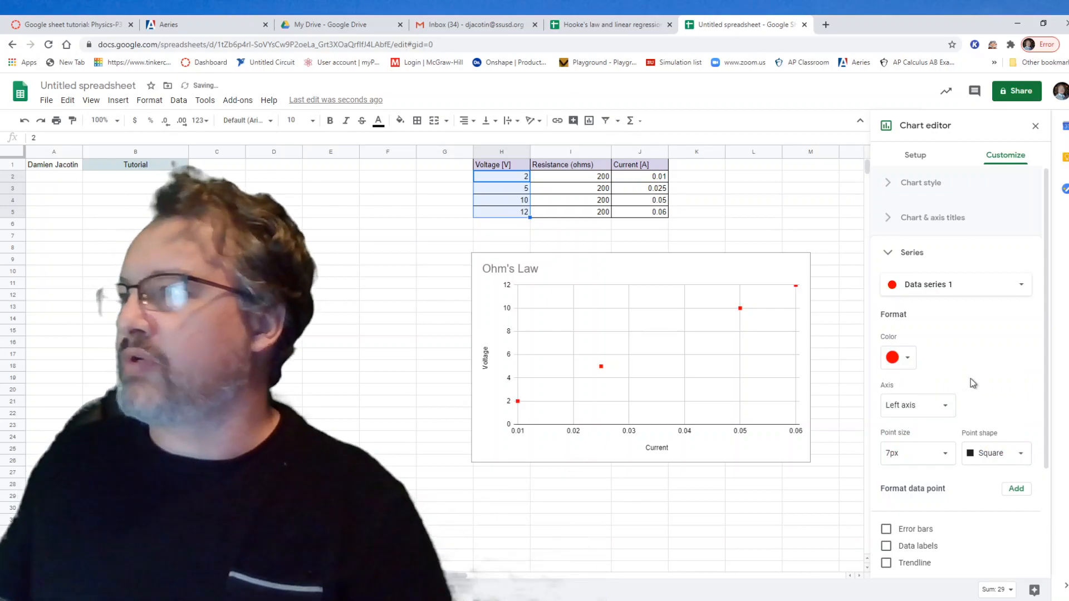
- Add a linear trendline to the data series and set its label to Use Equation
{"action": "scroll", "coordinate": [980, 376], "scroll_direction": "down", "scroll_amount": 1}
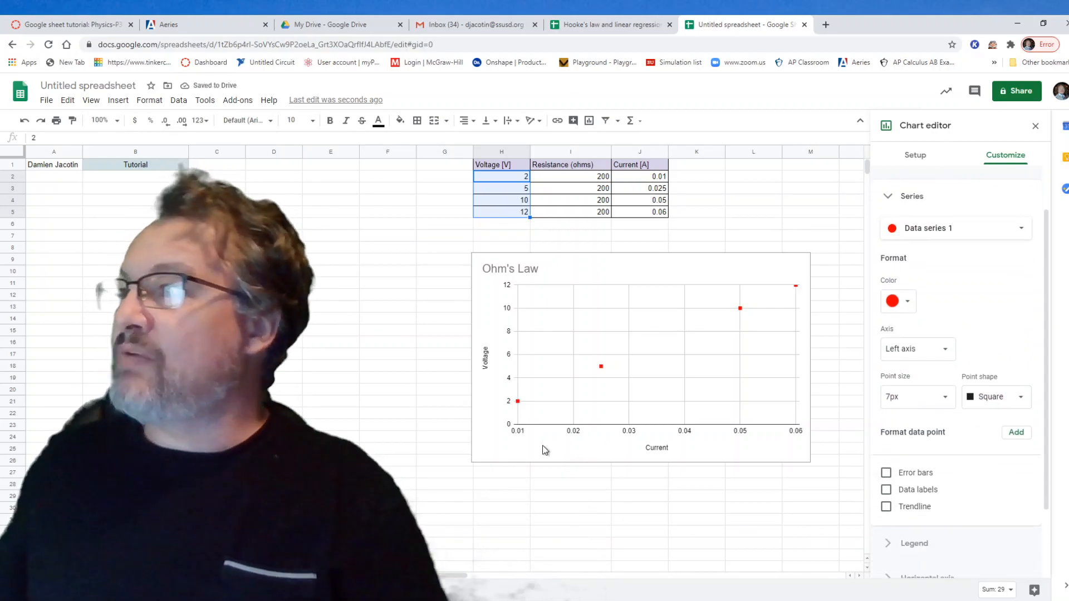
{"action": "left_click", "coordinate": [890, 508]}
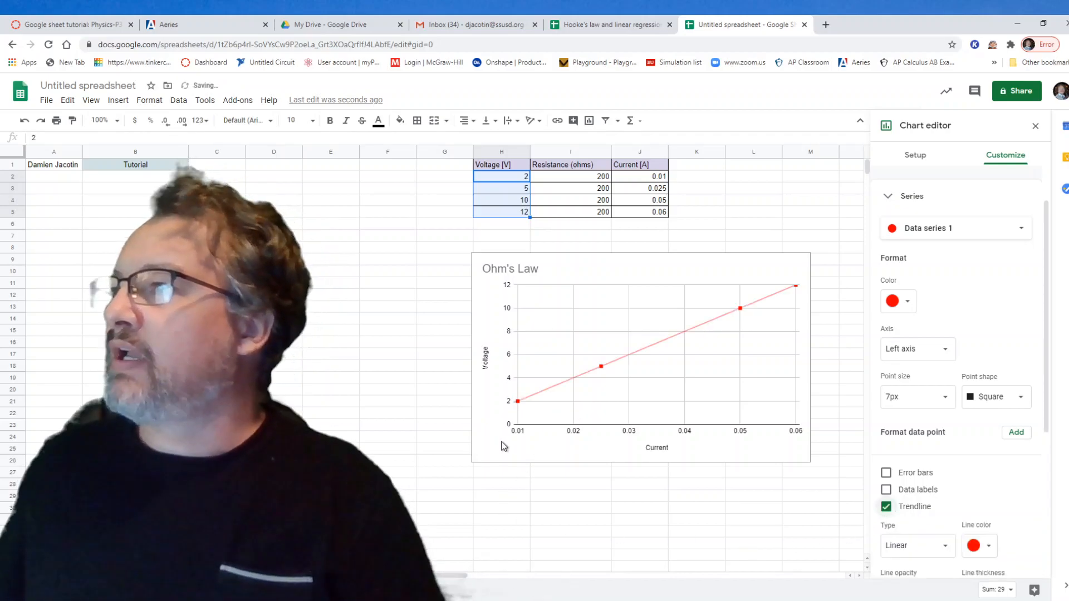
{"action": "scroll", "coordinate": [1002, 335], "scroll_direction": "down", "scroll_amount": 1}
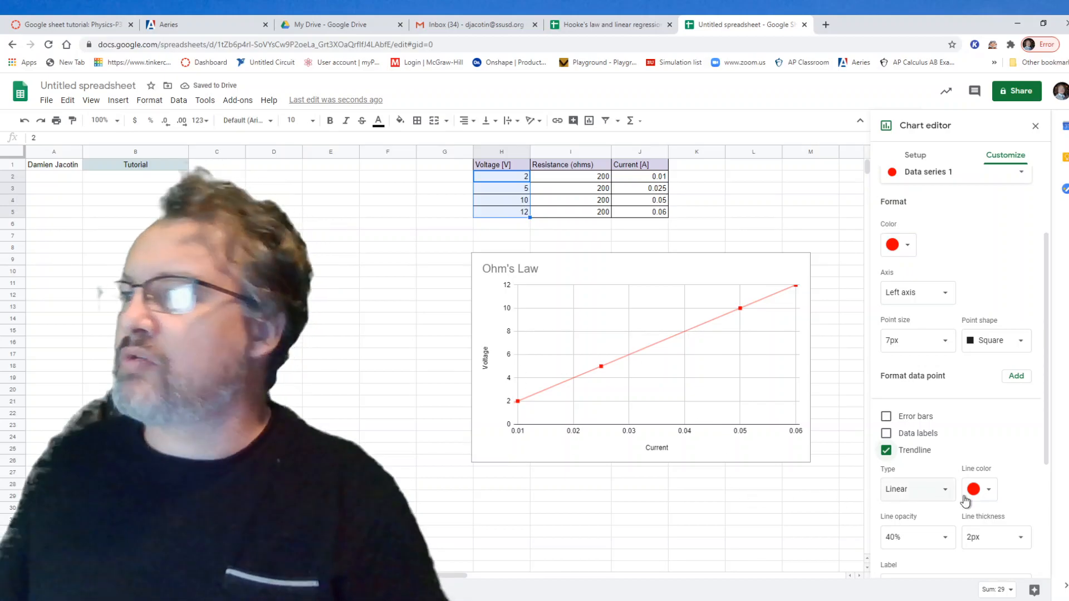
{"action": "scroll", "coordinate": [1019, 446], "scroll_direction": "down", "scroll_amount": 2}
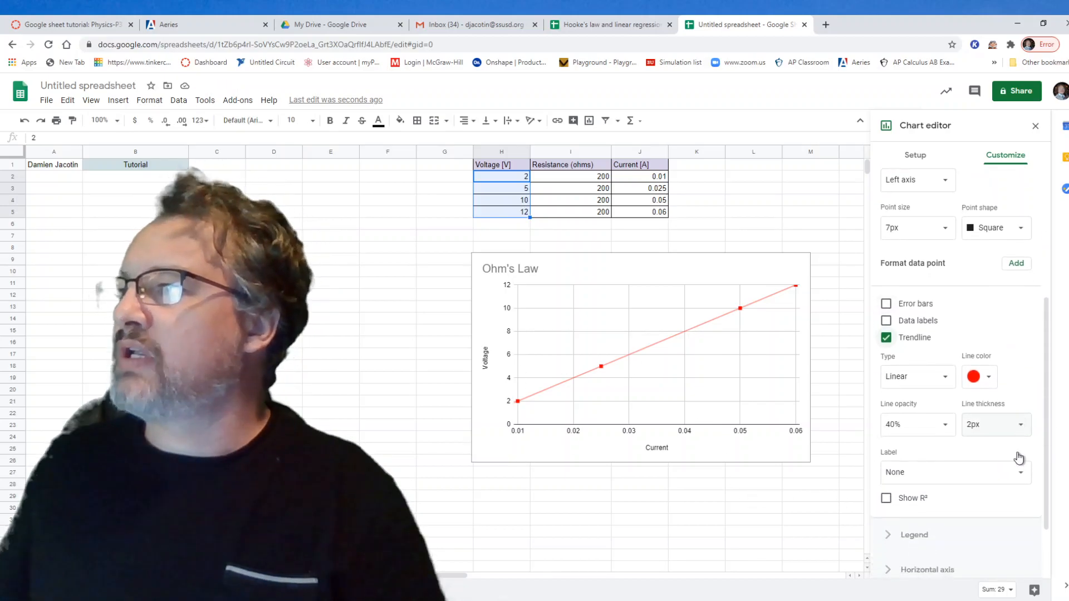
{"action": "left_click", "coordinate": [931, 473]}
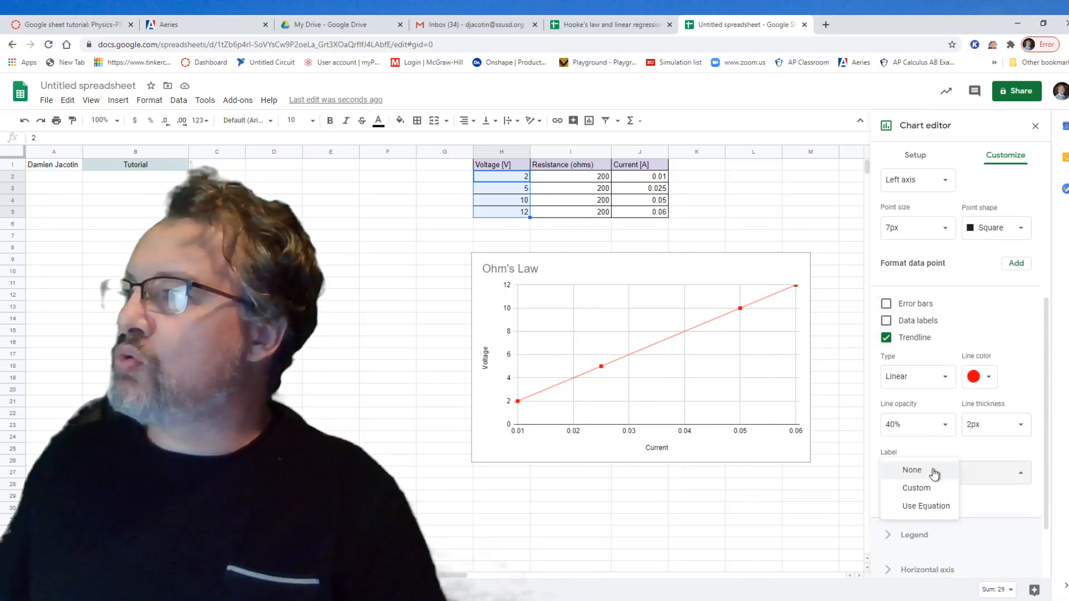
{"action": "left_click", "coordinate": [916, 507]}
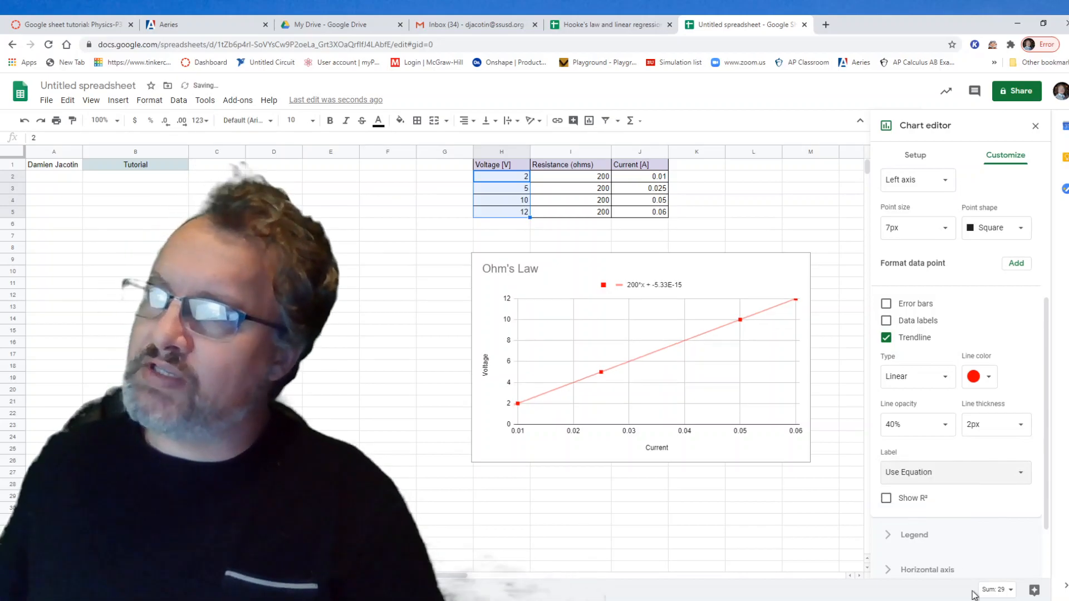